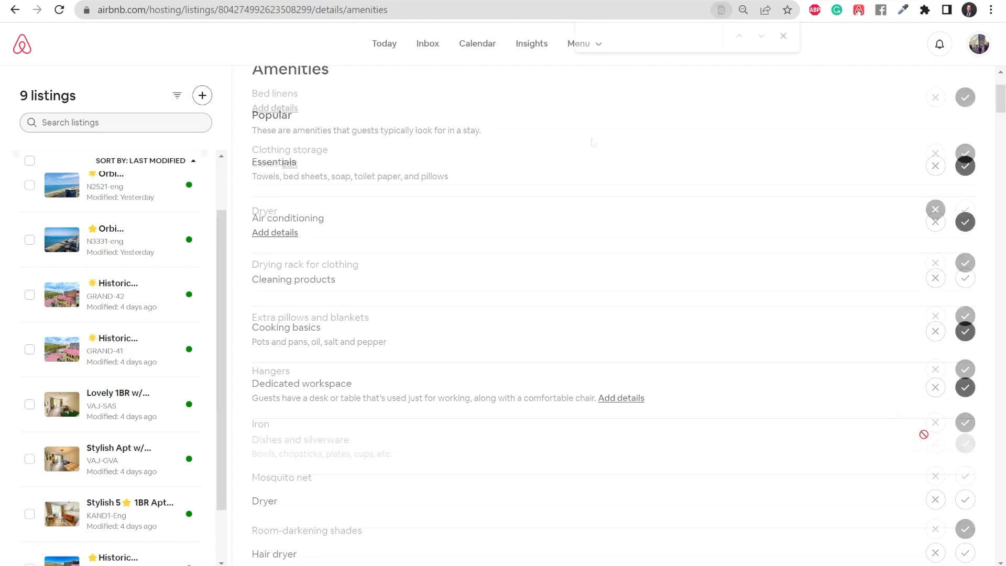
Step: Scroll through the amenities checklist and check the Wifi amenity's extra details
scroll(589, 307, "up", 18)
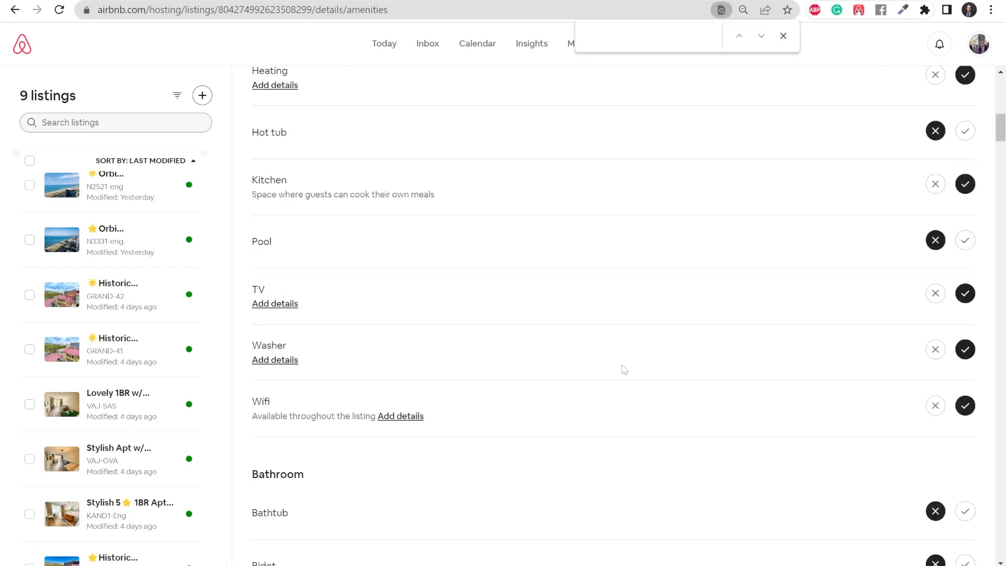
scroll(624, 369, "up", 12)
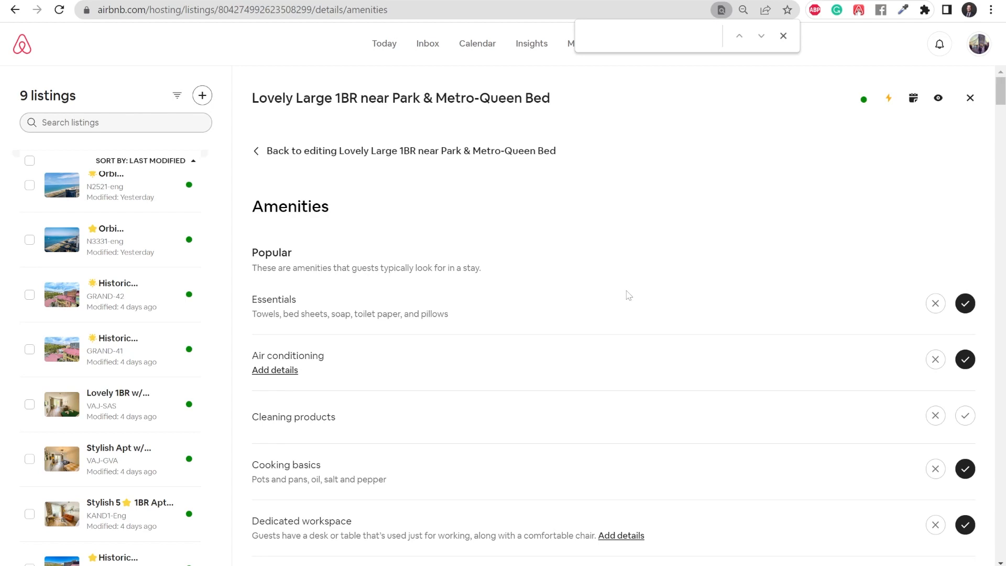
scroll(326, 95, "down", 3)
scroll(381, 139, "up", 1)
scroll(471, 207, "down", 3)
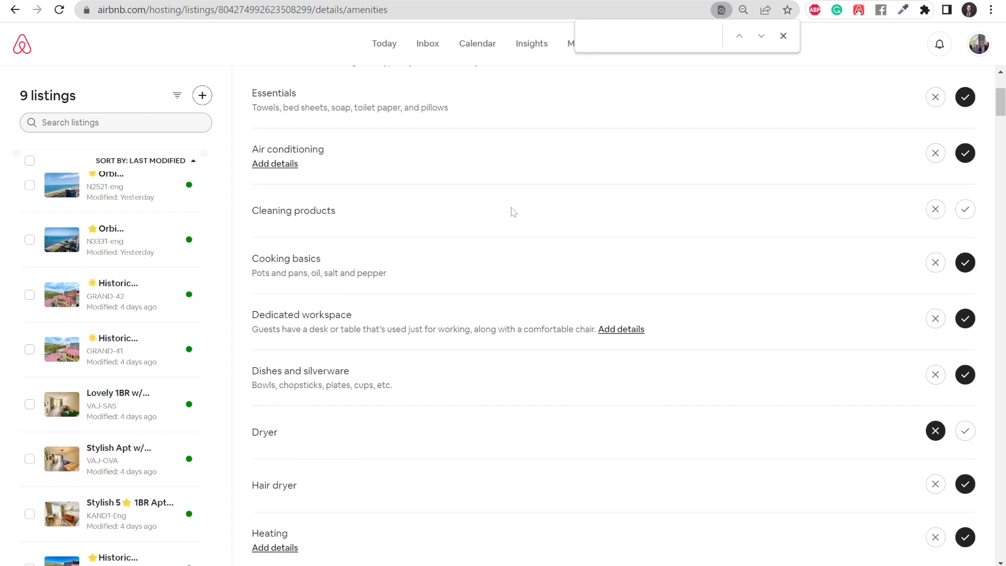
scroll(526, 209, "up", 3)
scroll(864, 259, "down", 3)
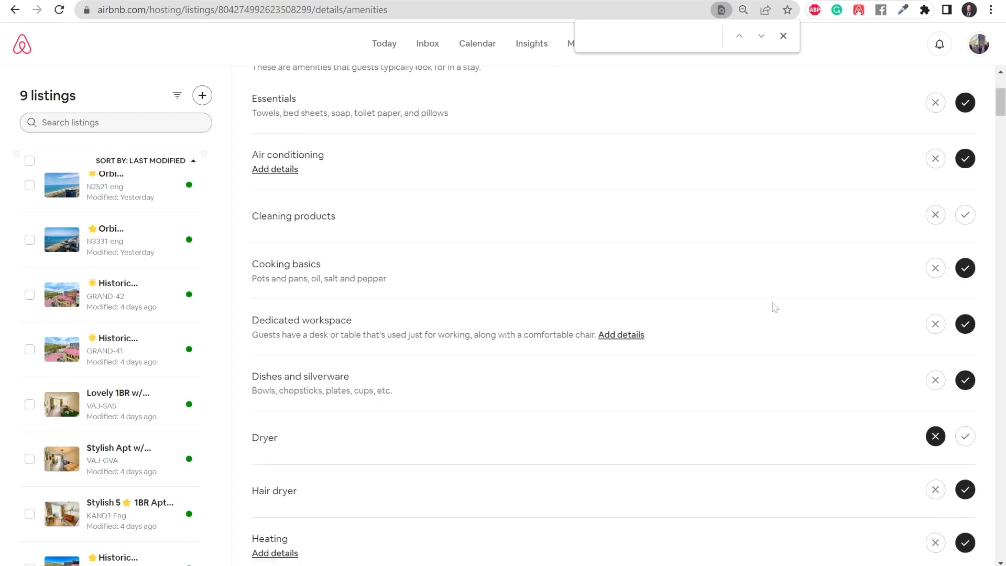
scroll(718, 299, "down", 10)
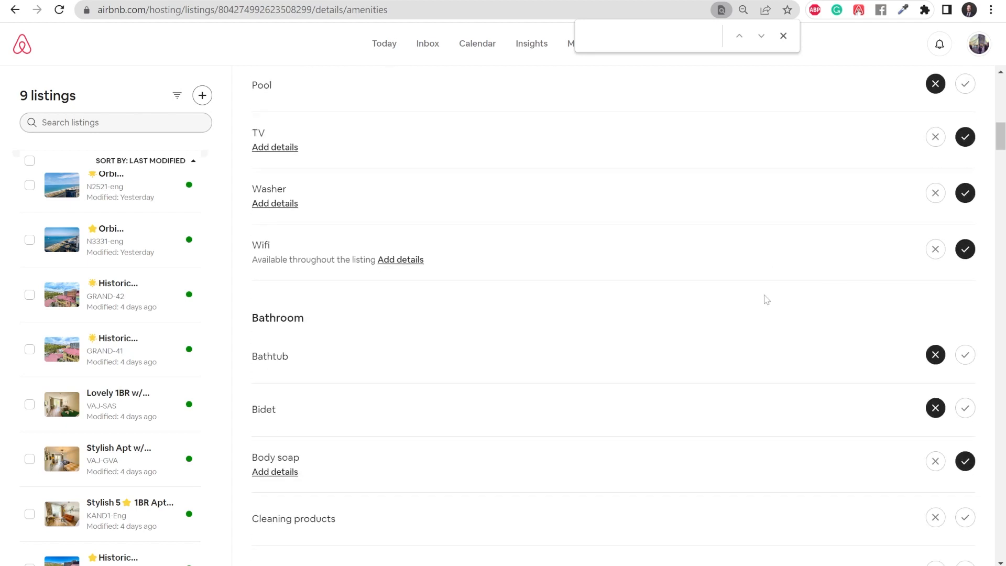
scroll(734, 288, "down", 3)
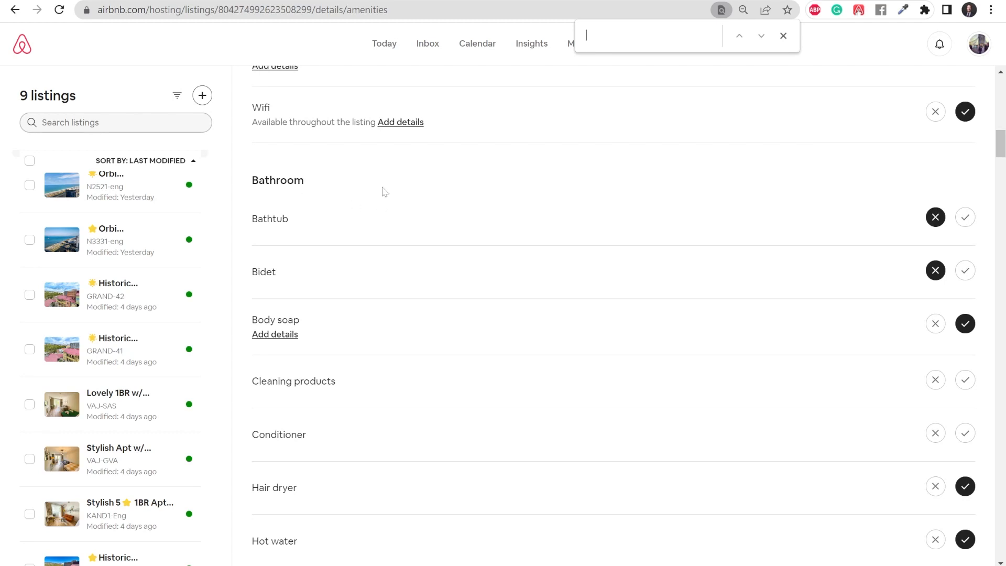
scroll(445, 201, "down", 1)
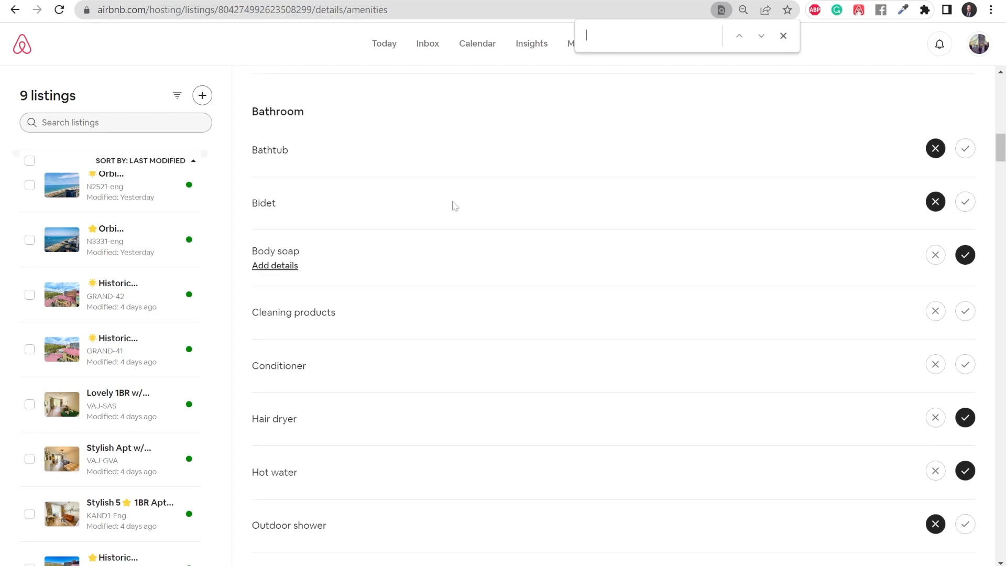
scroll(454, 209, "down", 3)
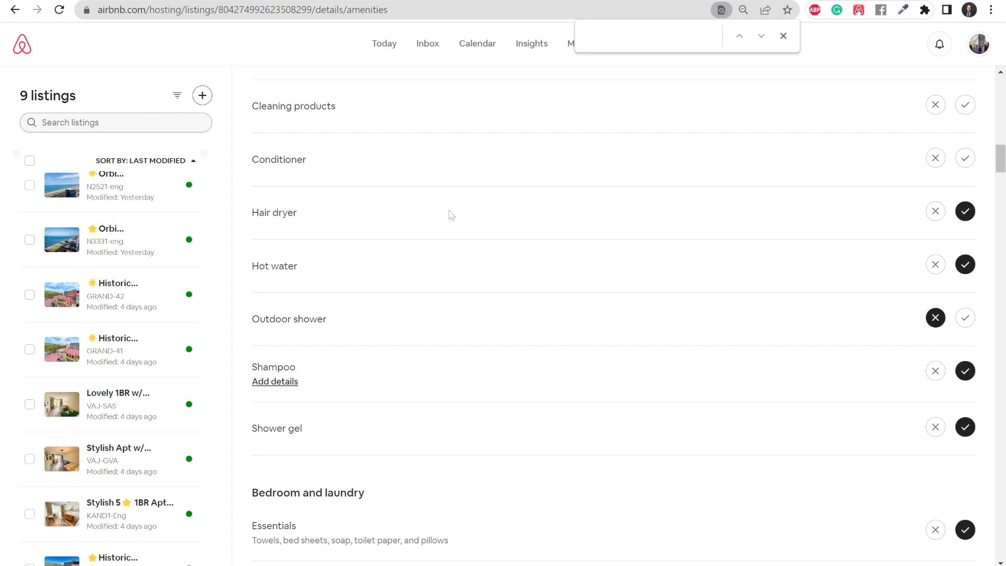
scroll(451, 215, "down", 4)
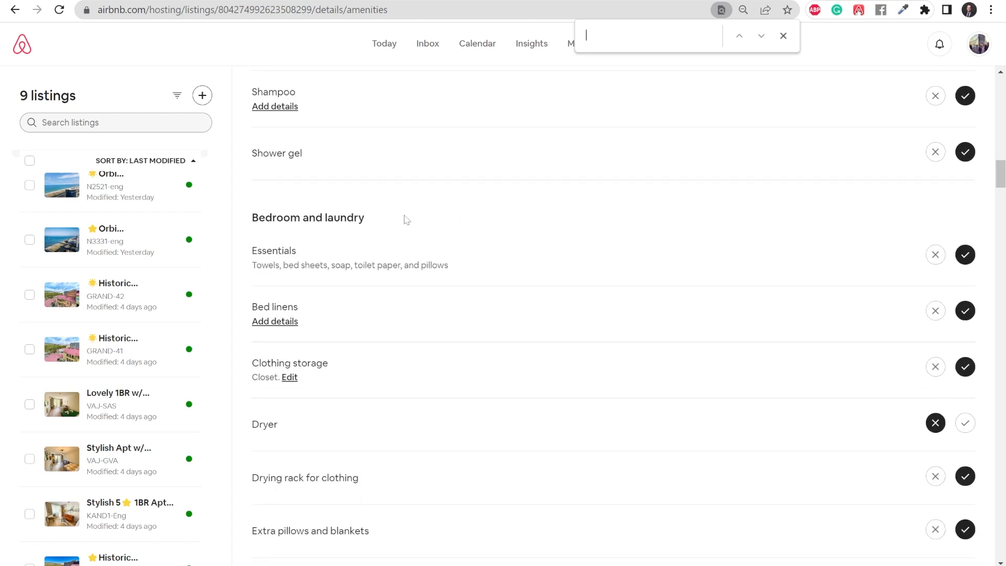
scroll(406, 219, "down", 6)
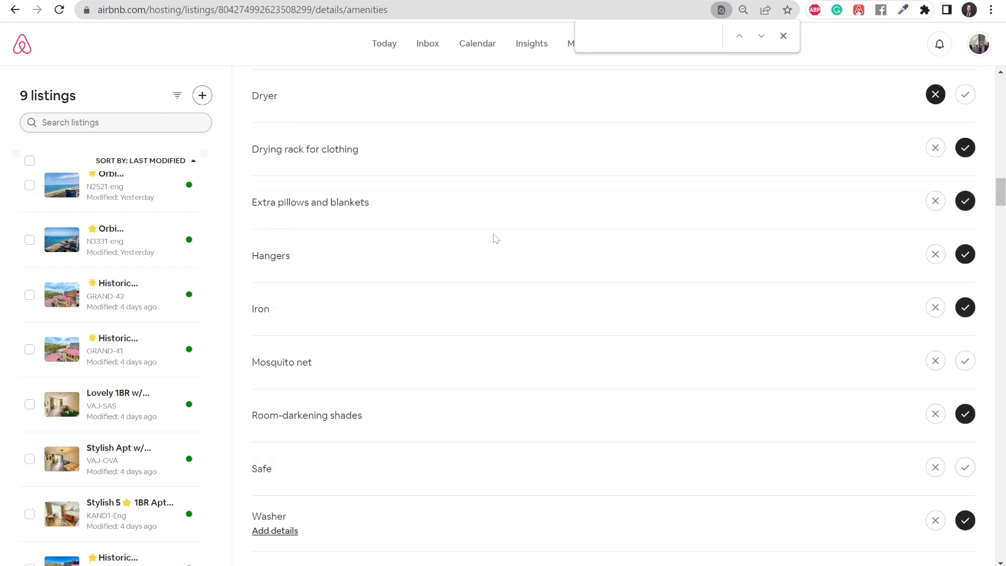
scroll(488, 240, "down", 4)
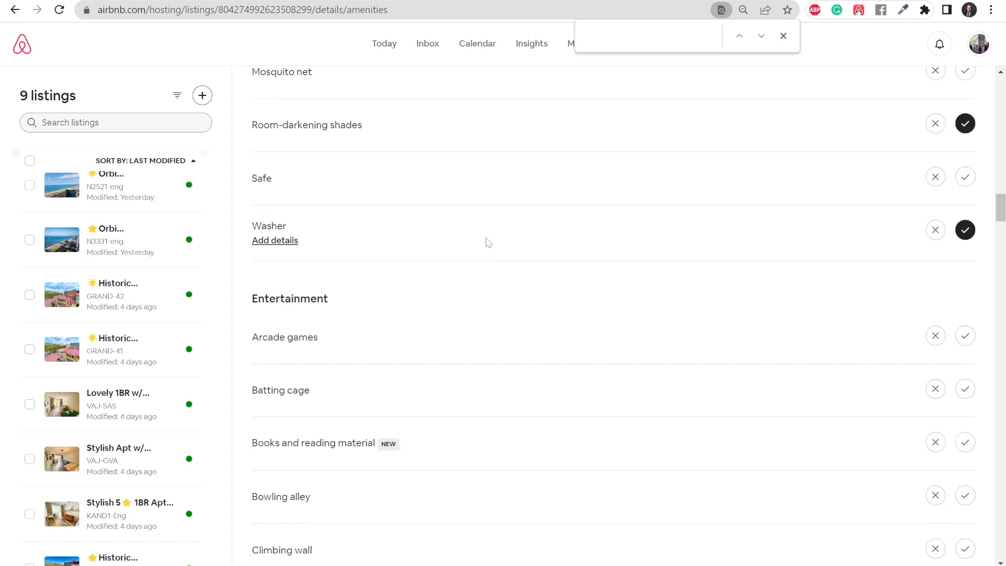
scroll(461, 240, "down", 1)
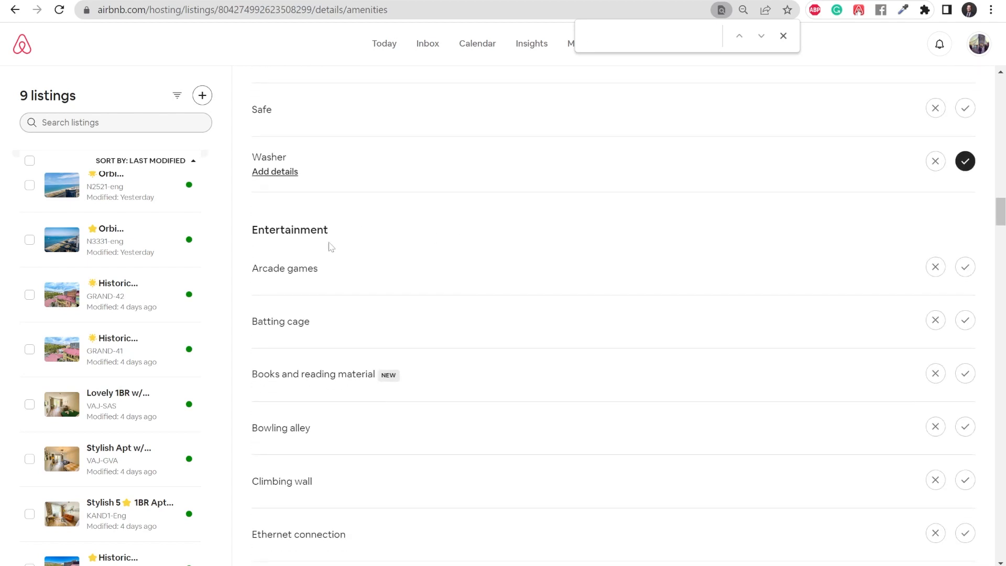
scroll(424, 254, "down", 2)
scroll(425, 255, "down", 7)
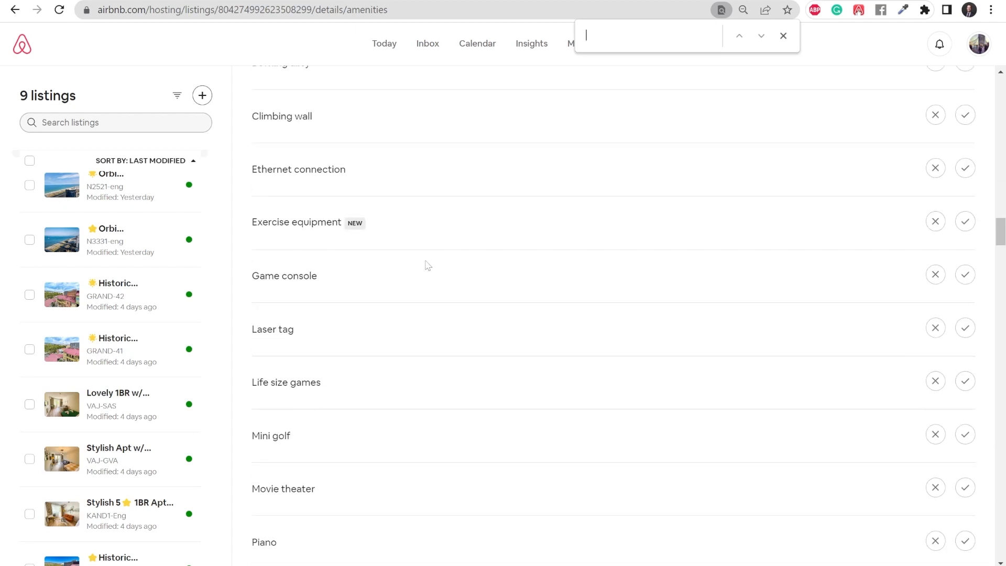
scroll(428, 264, "down", 2)
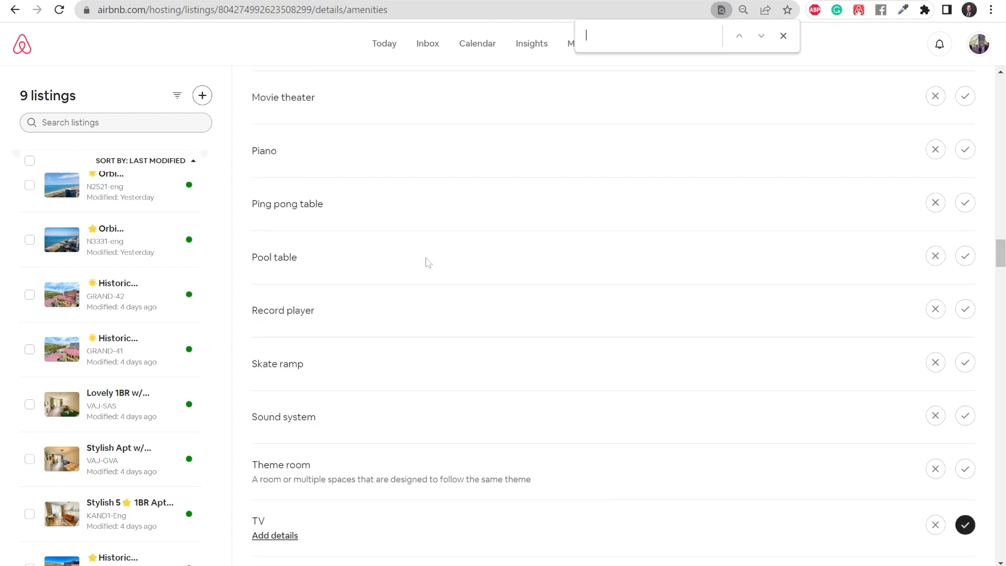
scroll(428, 263, "down", 2)
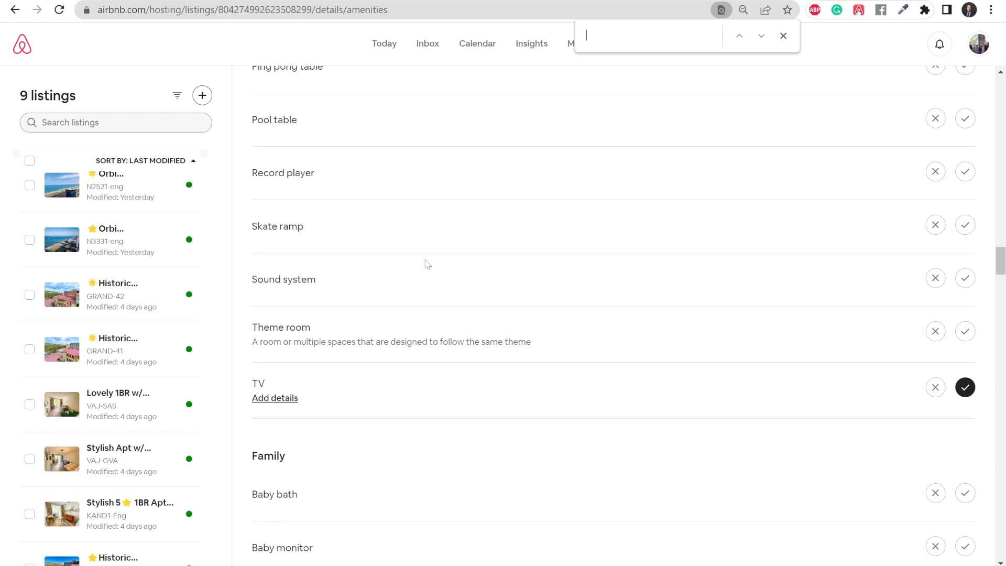
scroll(426, 264, "down", 3)
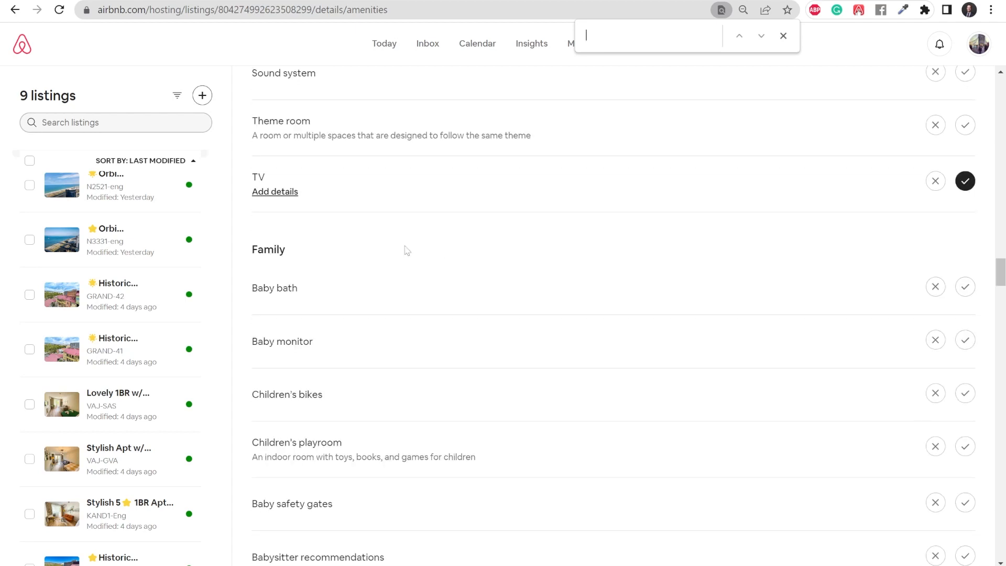
scroll(391, 247, "down", 6)
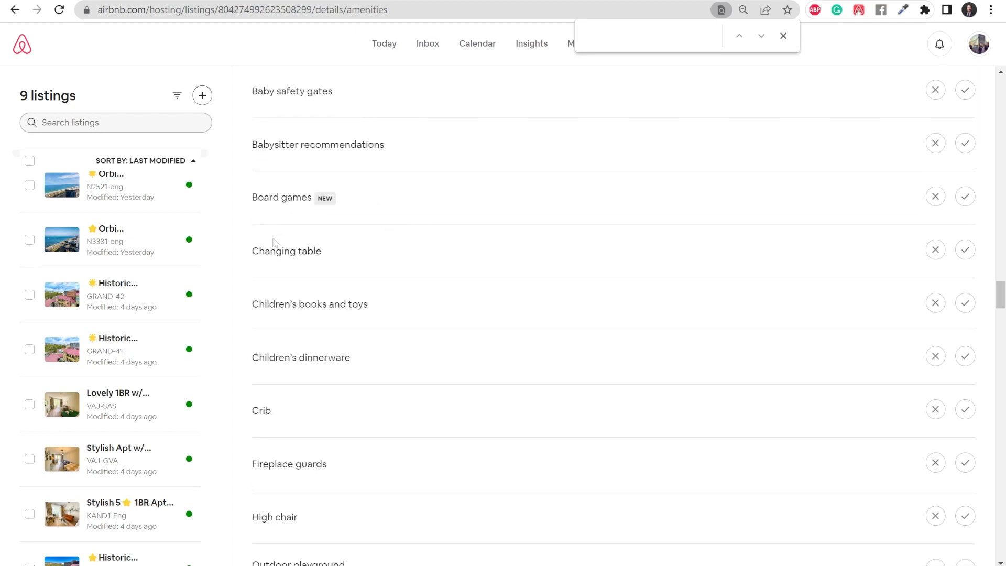
scroll(412, 265, "down", 2)
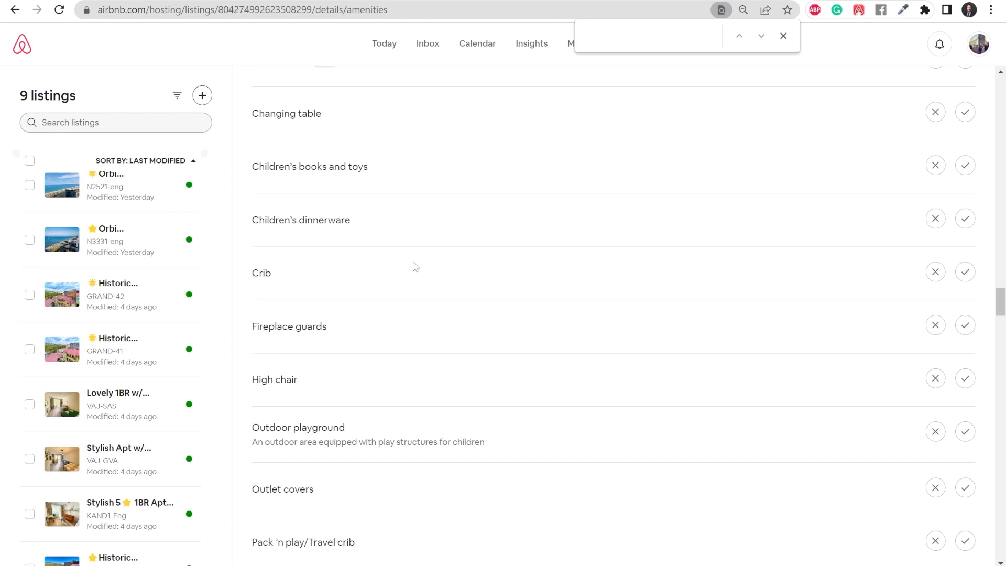
scroll(471, 285, "up", 4)
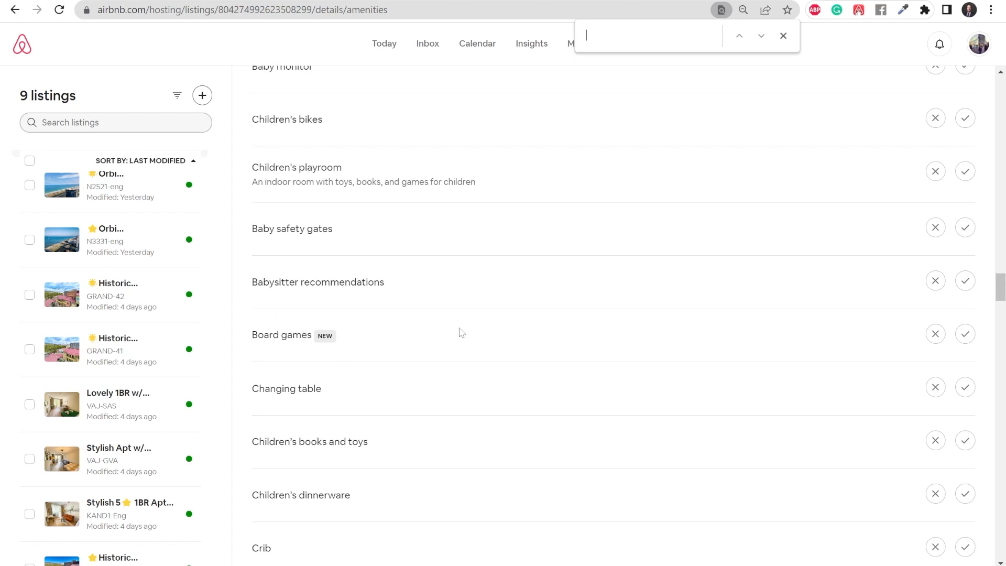
scroll(457, 330, "down", 2)
scroll(462, 330, "down", 5)
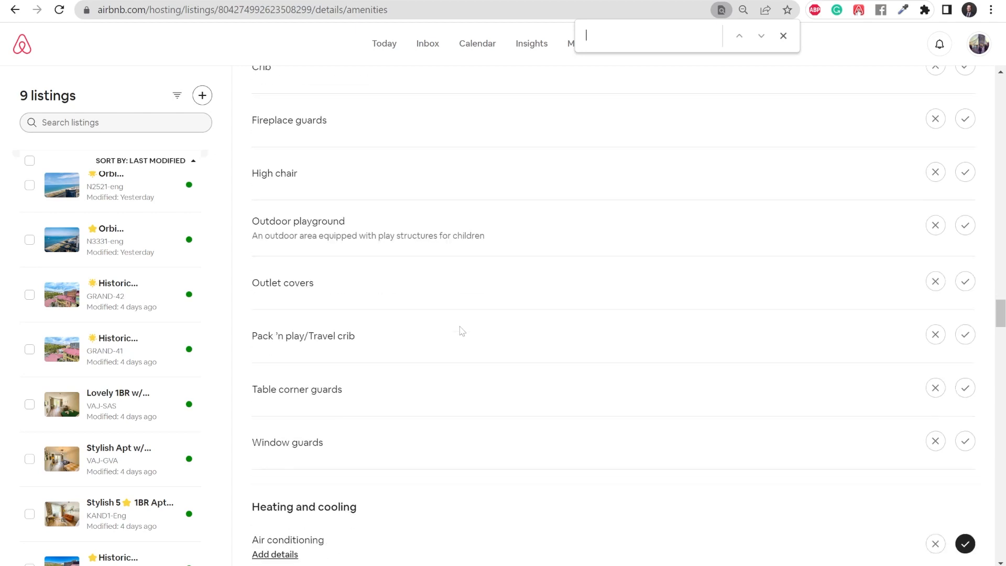
scroll(456, 328, "down", 3)
scroll(487, 316, "down", 1)
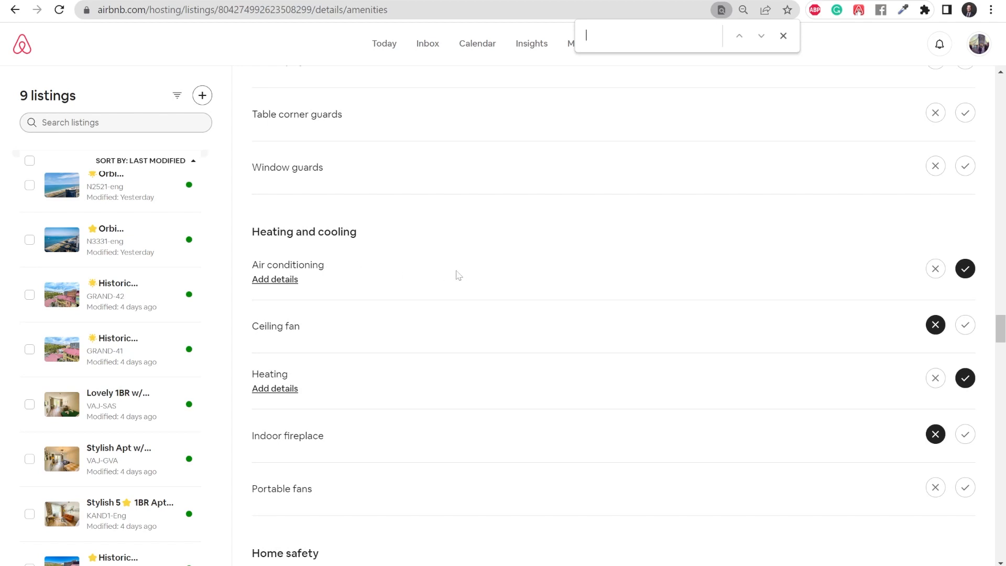
scroll(453, 294, "down", 4)
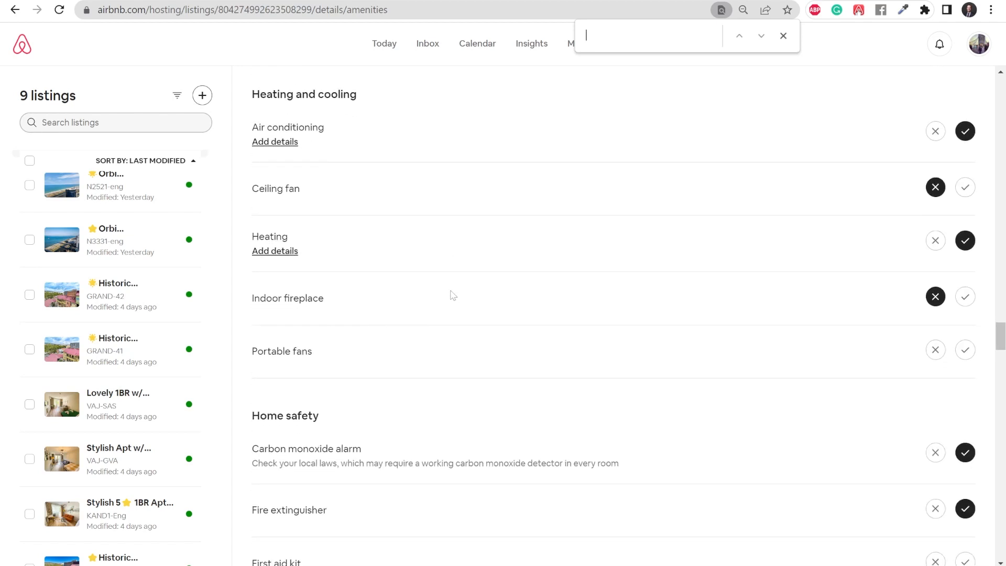
scroll(449, 297, "down", 2)
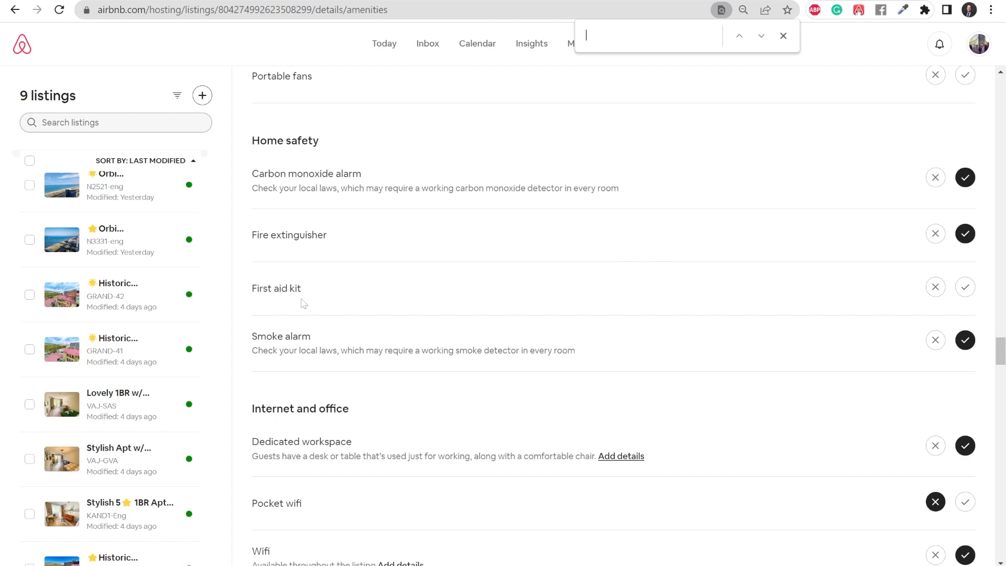
scroll(608, 268, "down", 4)
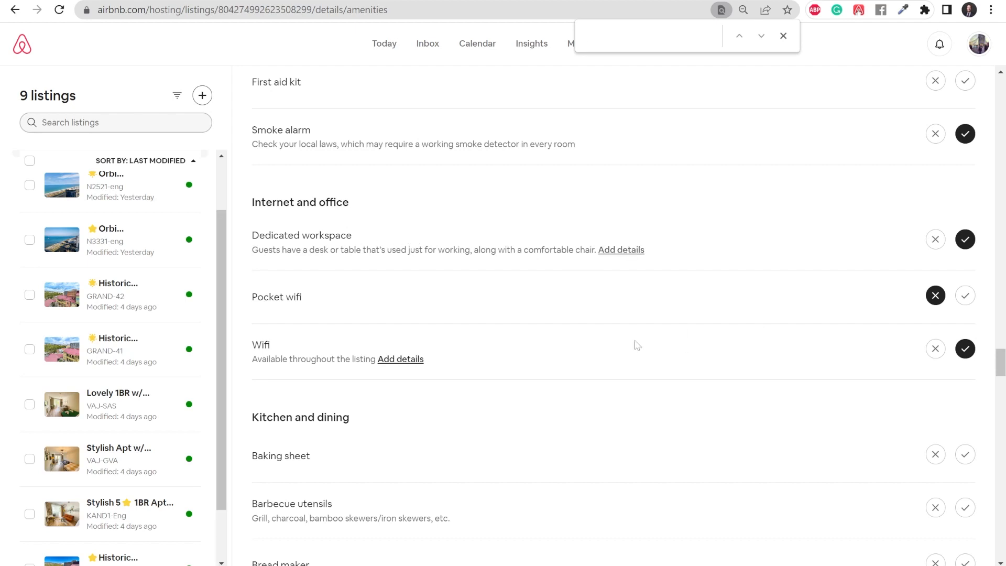
left_click(409, 359)
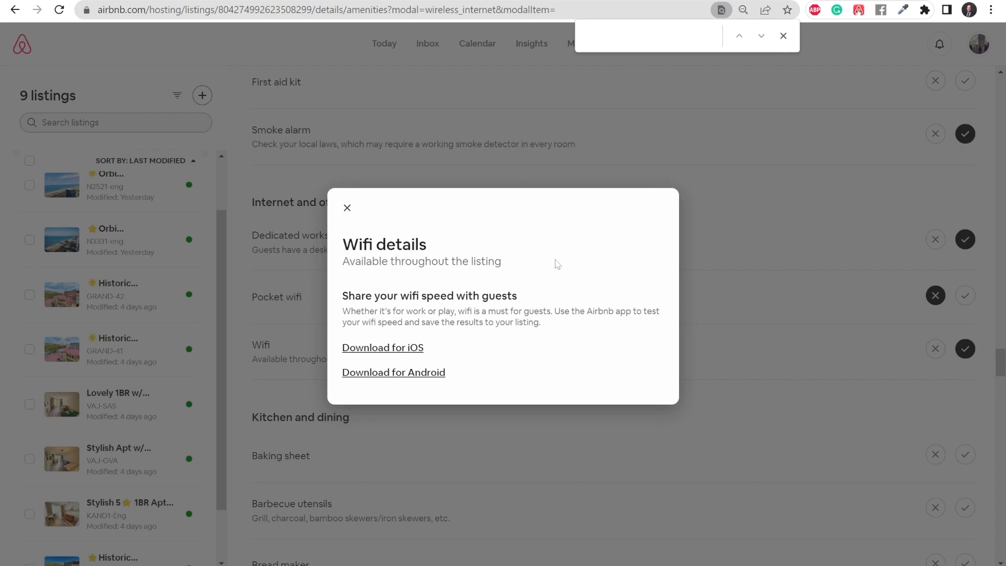
left_click(344, 209)
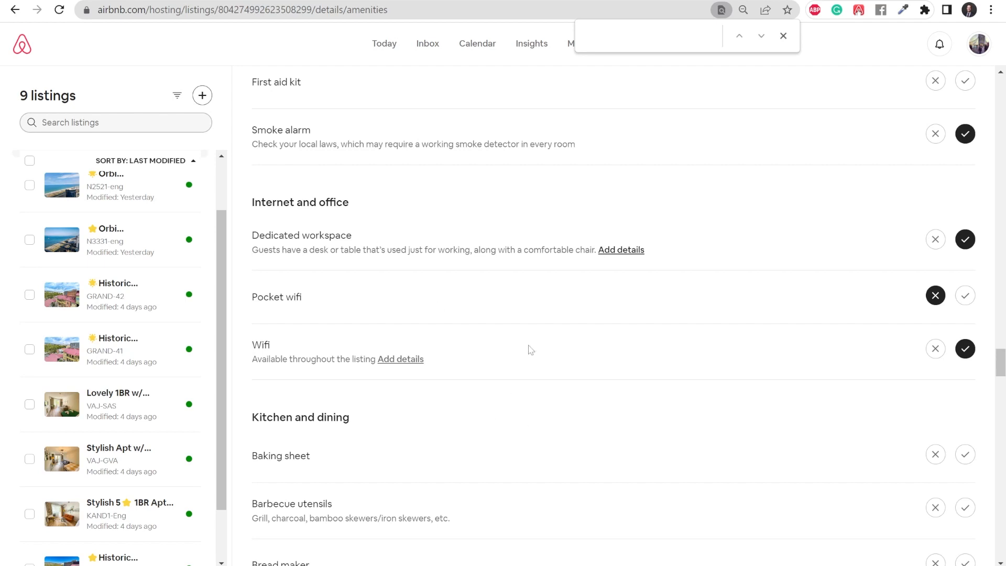
Step: Scroll through the rest of the amenities checklist
scroll(532, 349, "down", 5)
scroll(539, 292, "down", 1)
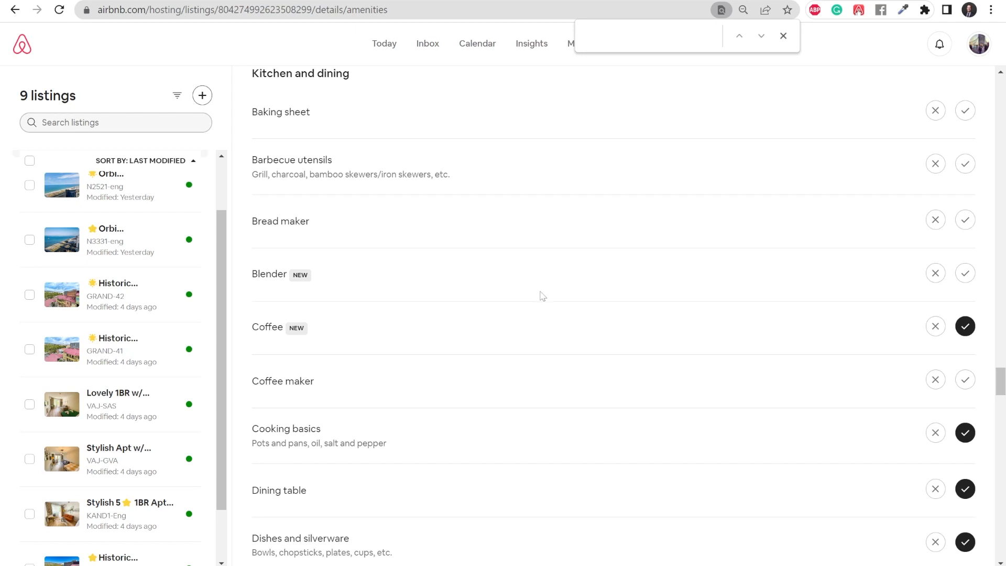
scroll(445, 270, "up", 2)
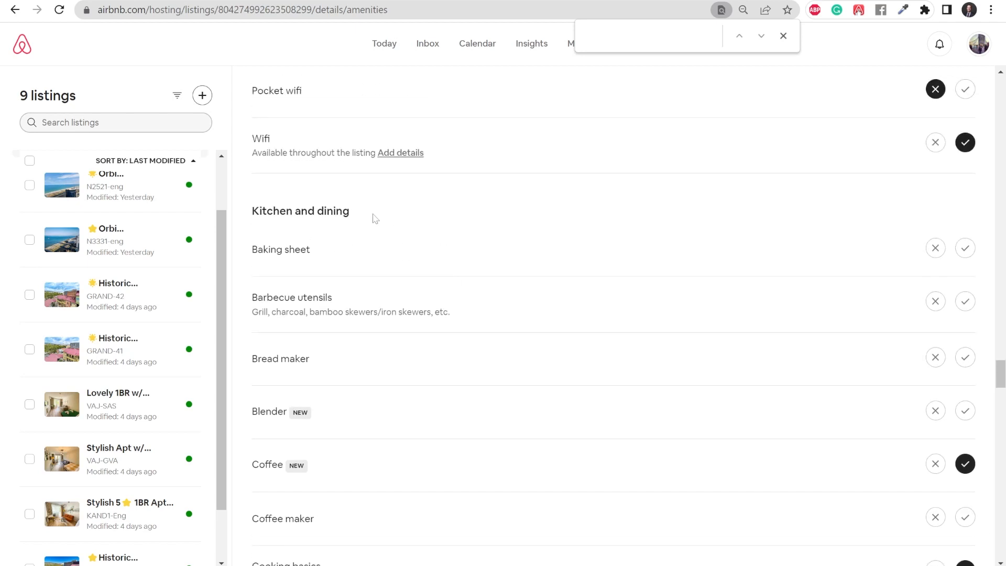
scroll(456, 265, "down", 5)
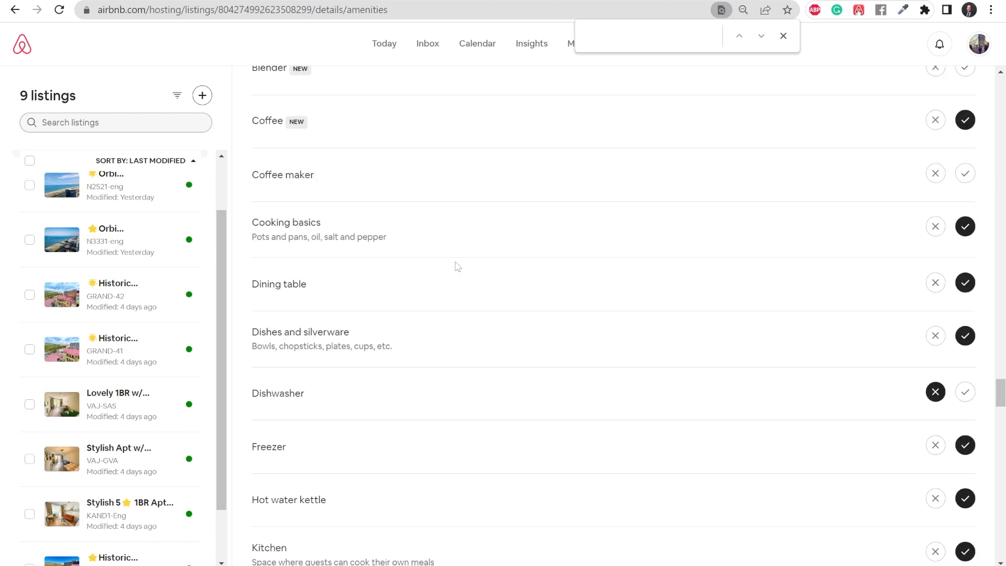
scroll(456, 264, "down", 7)
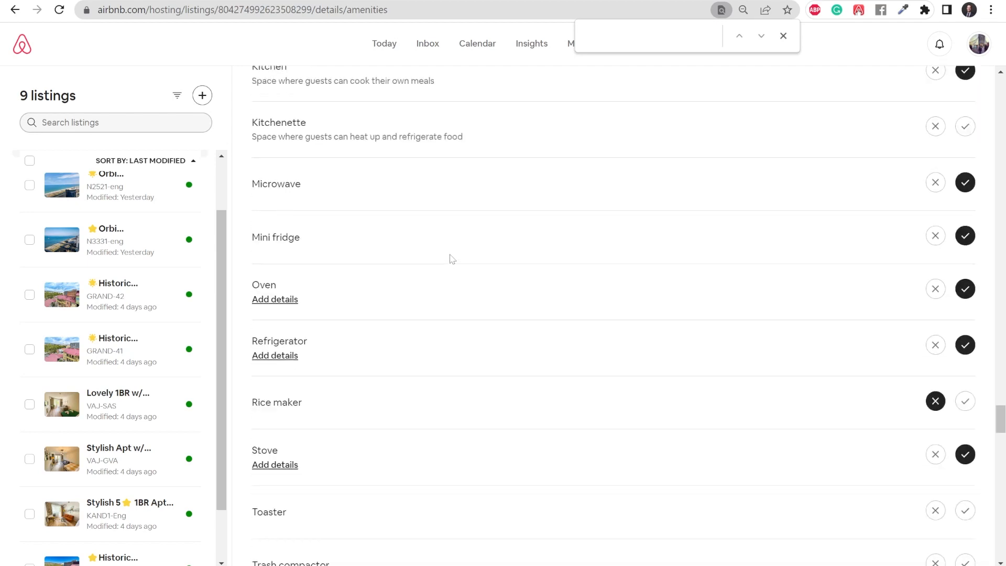
scroll(452, 257, "down", 7)
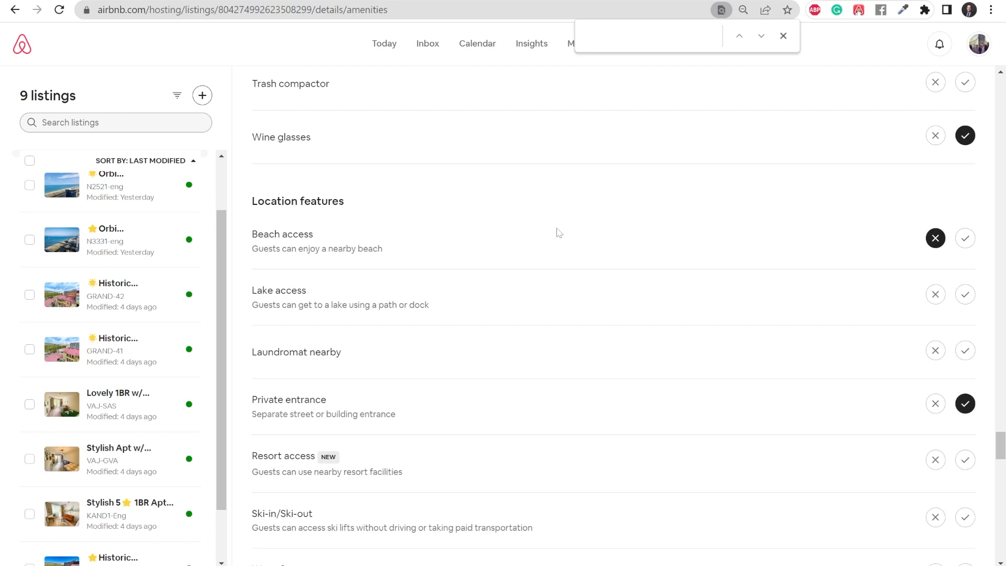
scroll(559, 233, "down", 9)
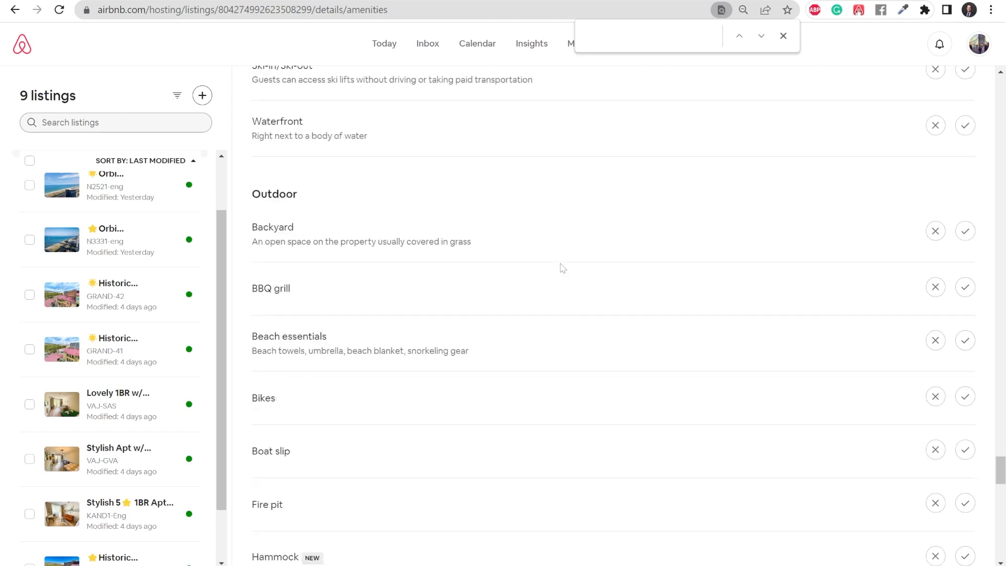
scroll(563, 268, "down", 10)
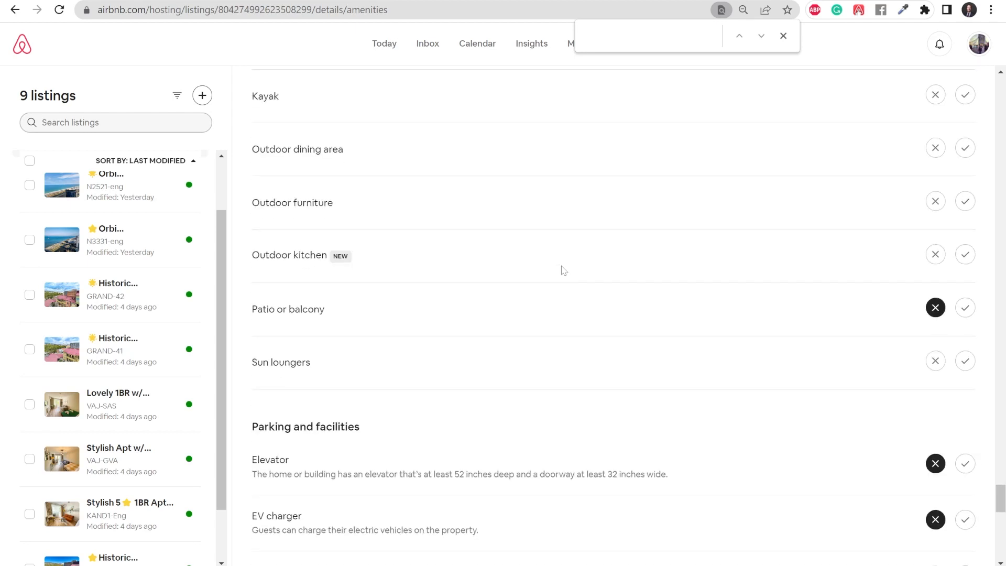
scroll(563, 270, "down", 3)
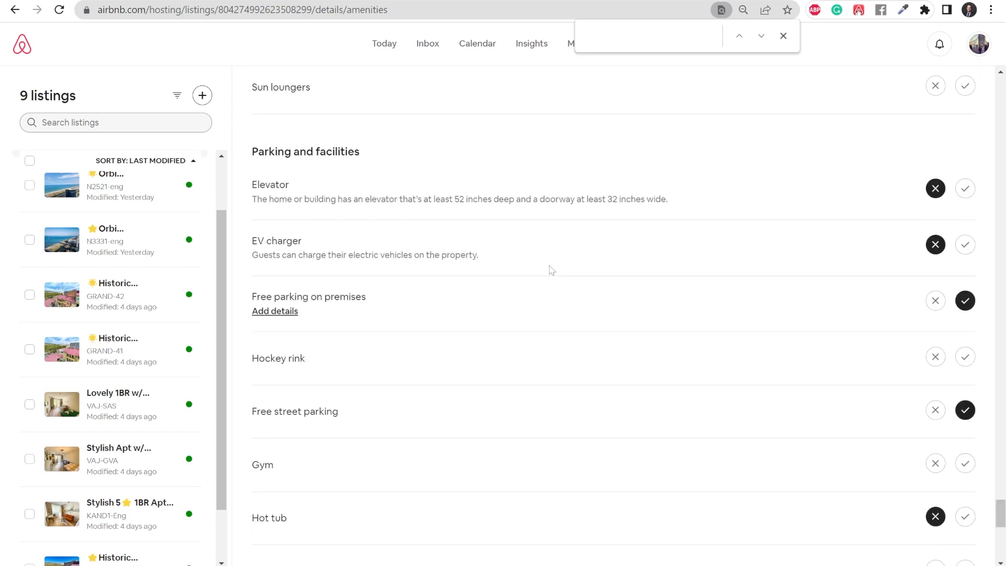
scroll(552, 269, "up", 3)
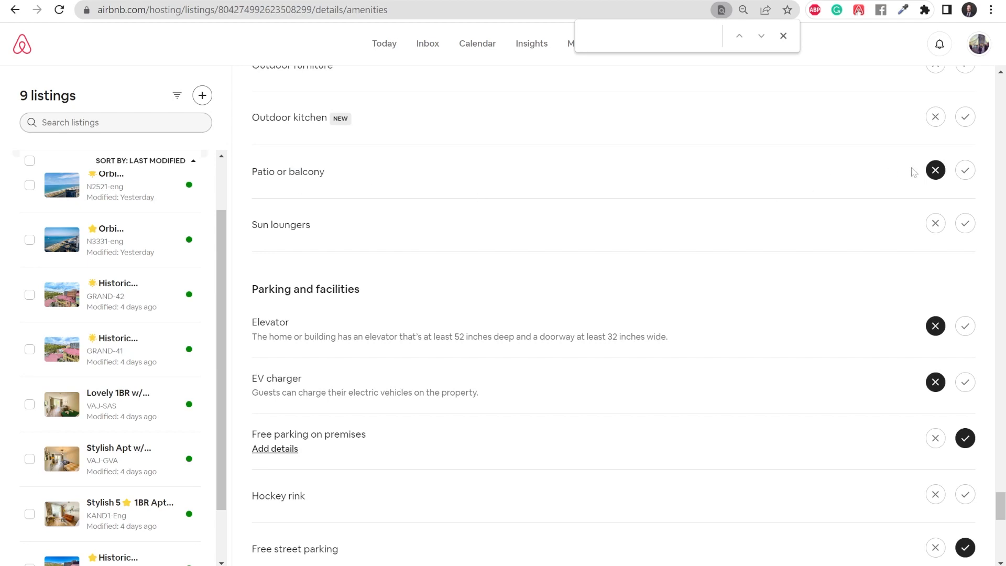
scroll(562, 211, "down", 4)
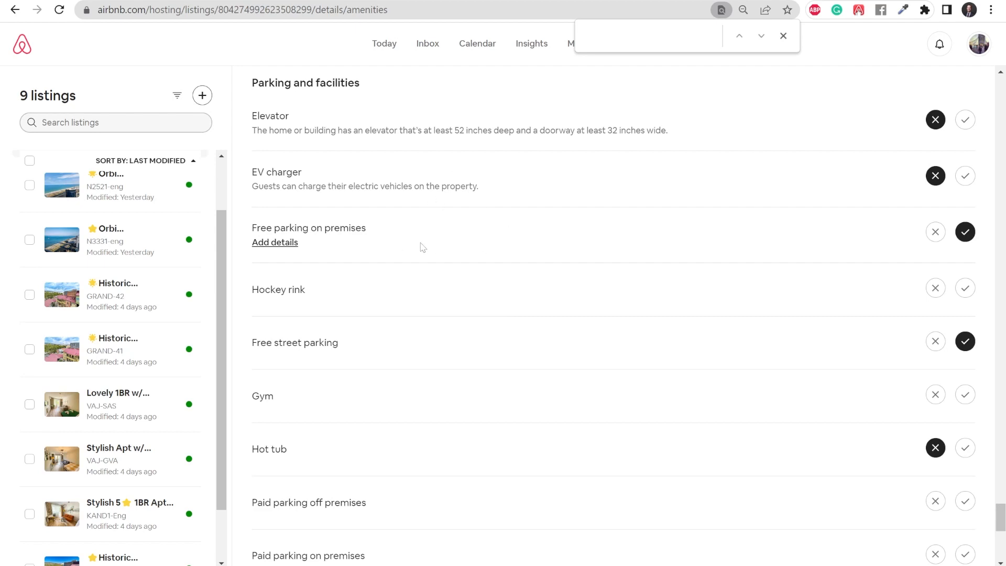
scroll(422, 248, "down", 2)
scroll(428, 269, "down", 5)
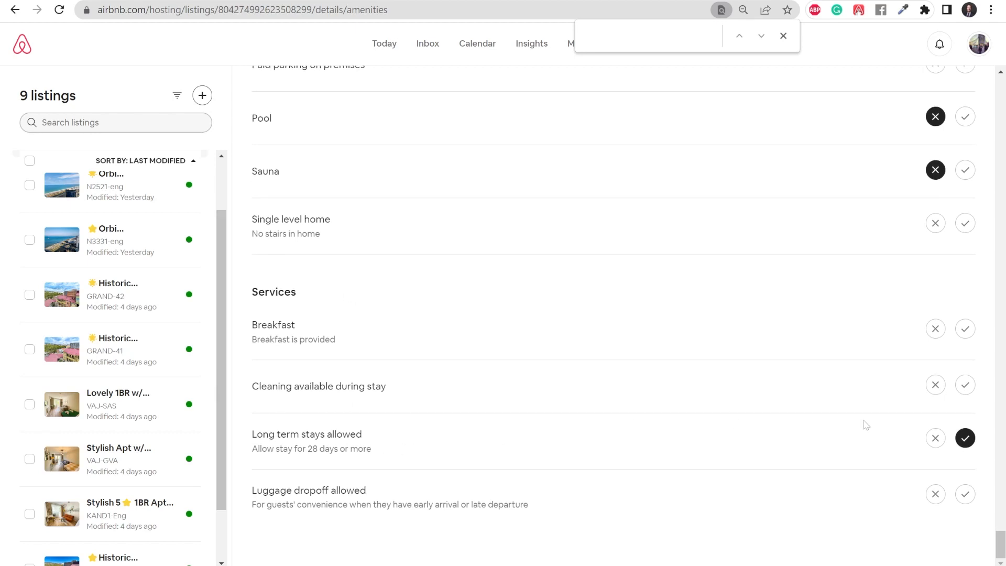
scroll(797, 404, "up", 15)
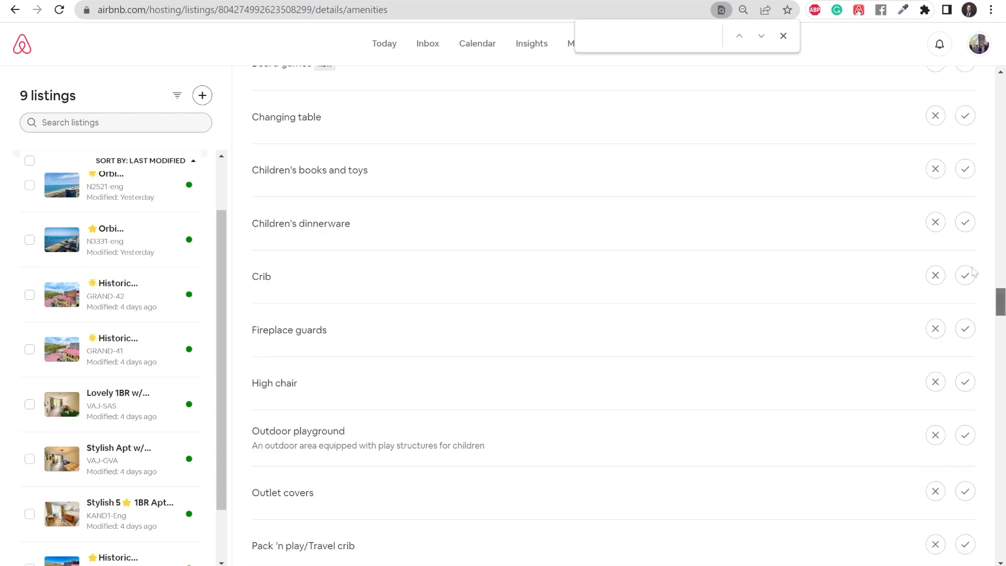
scroll(974, 273, "up", 20)
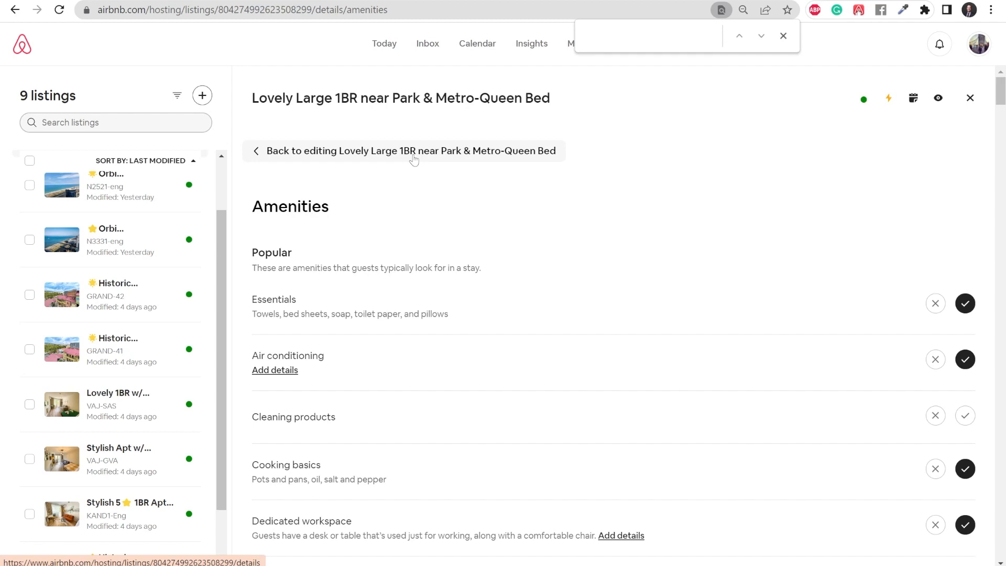
Step: Go back to the listing's details page and scroll down to the Location section
left_click(451, 156)
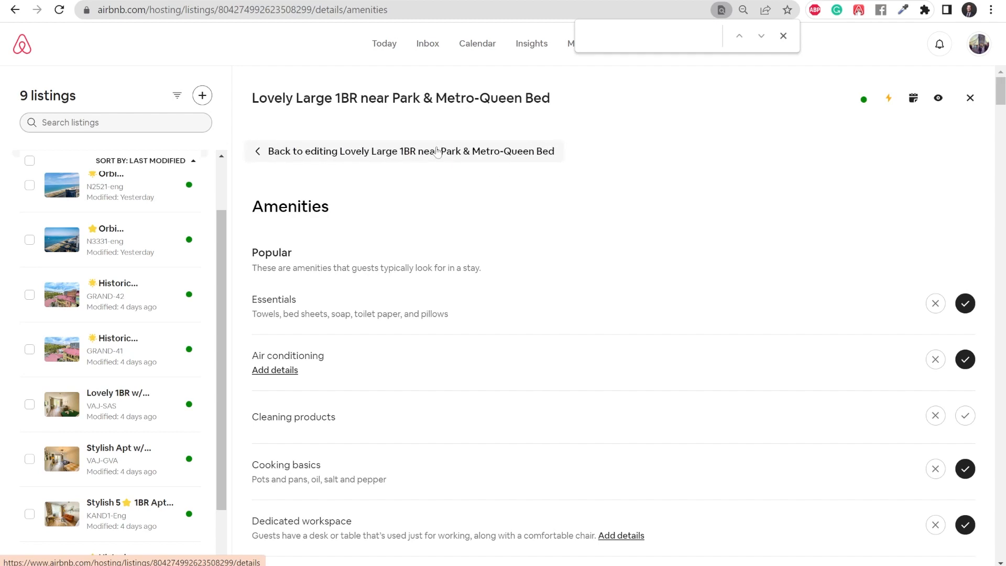
scroll(545, 316, "down", 15)
scroll(541, 339, "up", 3)
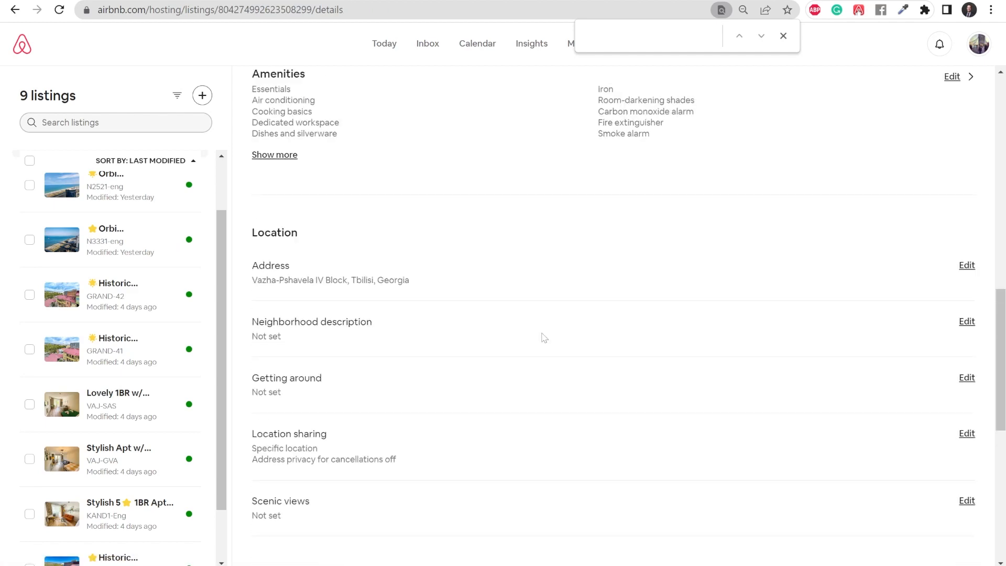
scroll(545, 338, "up", 3)
scroll(377, 370, "down", 3)
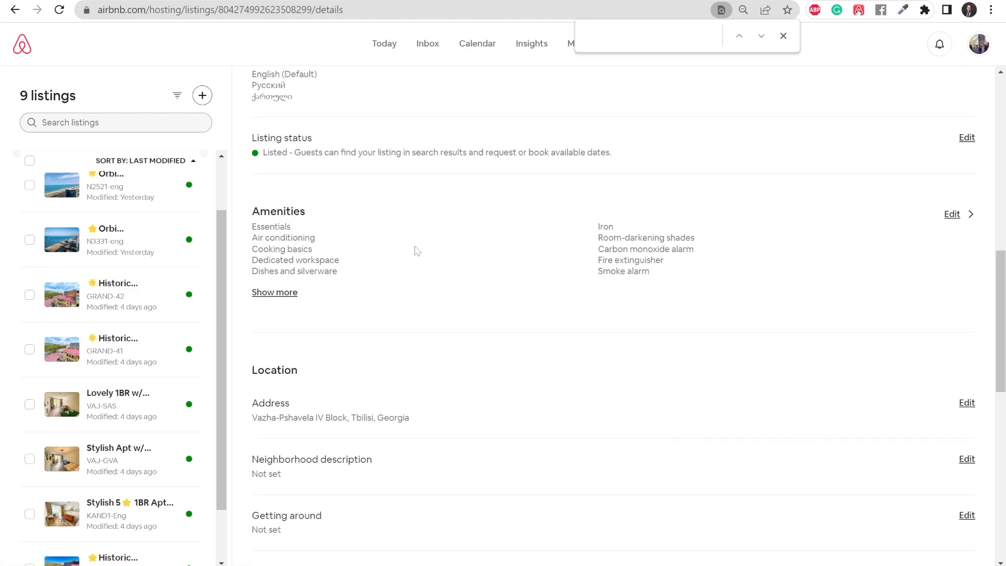
scroll(410, 339, "down", 1)
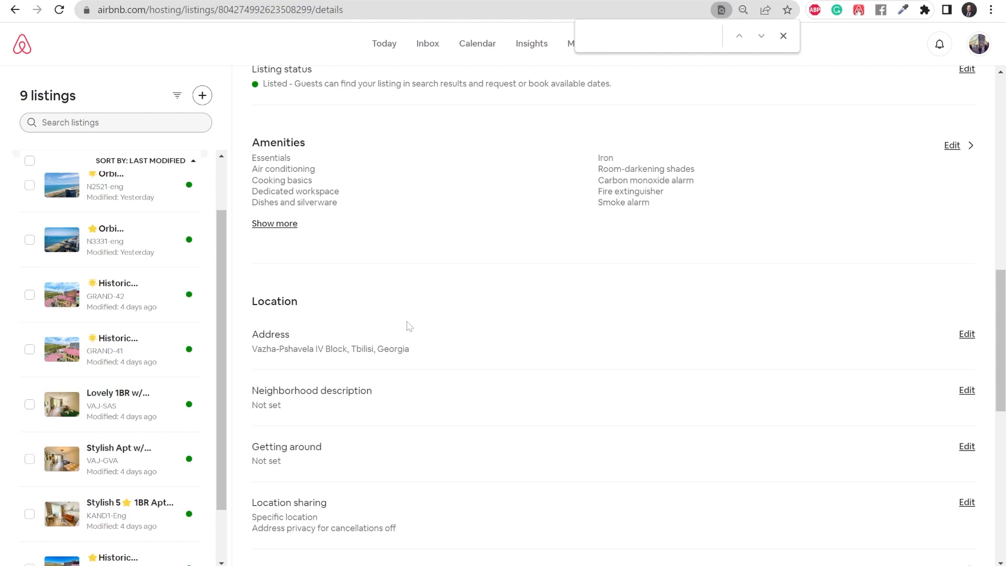
scroll(432, 295, "down", 1)
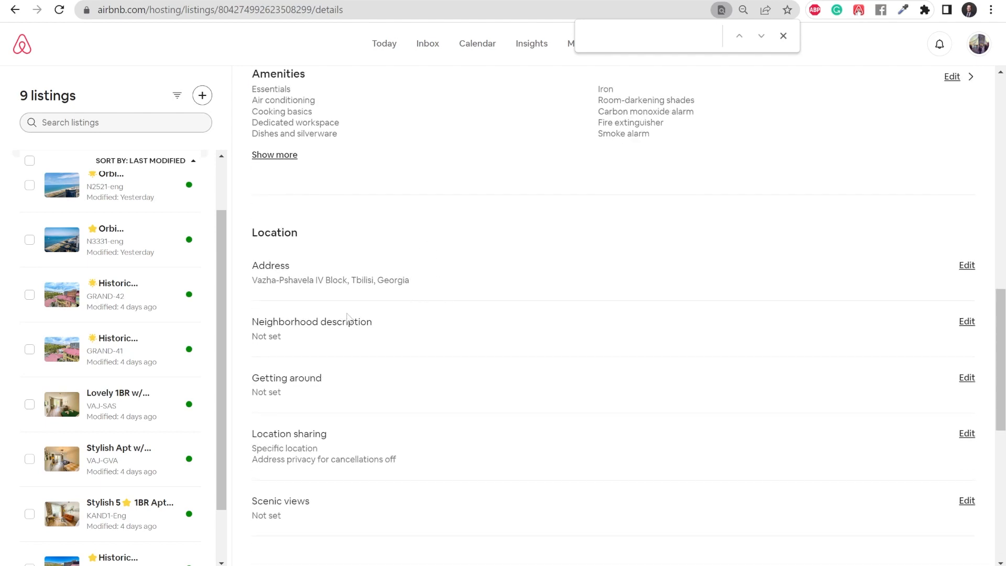
Step: Paste an English neighborhood description and save it
left_click(967, 321)
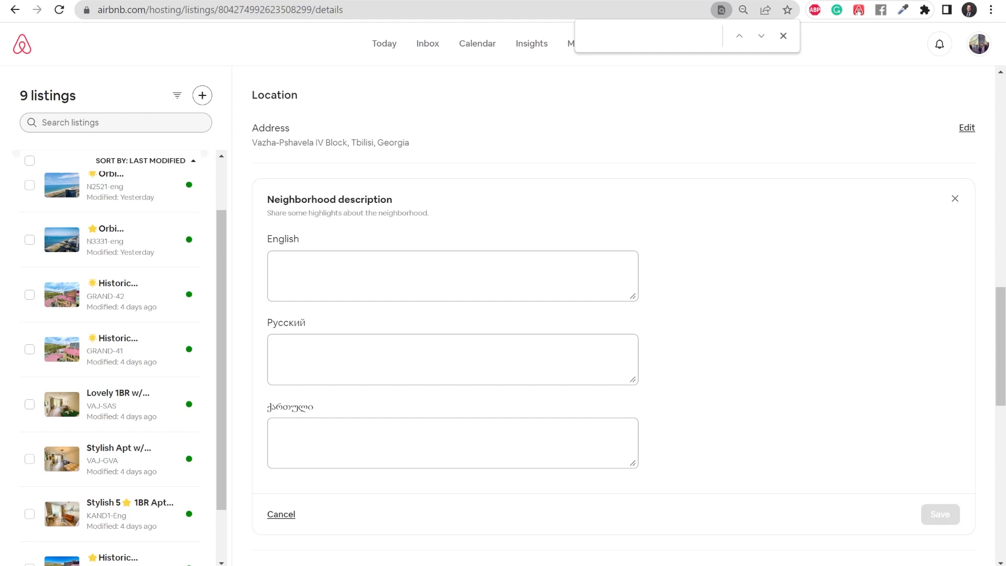
type("The building is located on Saburtalo, one of the most prestigious and desirable parts of Tbilisi. There are banks, supermarkets, and pharmacies nearby. There are also plenty of restaurants, cafes, and bakeries for any range of tastes.  Family-friendly neighborhood. Mostly families live nearby.  >Metro Station is 7 minutes walking. >Tbilisi City Mall is 7 minutes driving. >Old Town and Freedom square is 17 minutes driving. >Vake is 15 minutes driving. >Lisi Lake is 12 minutes driving.  It's also a great area for walking.")
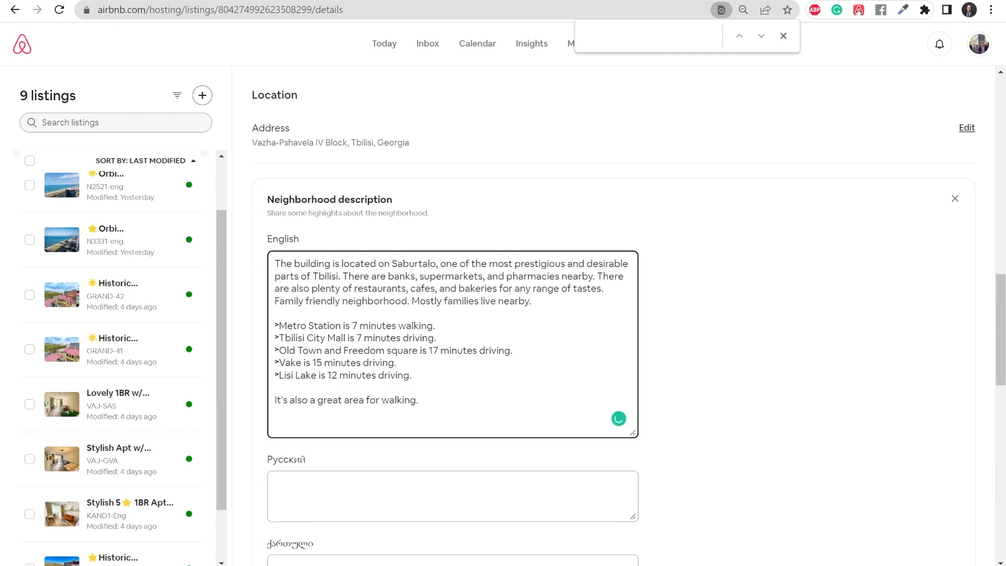
left_click(940, 514)
Step: Fill in the Getting around text in English, Russian and Georgian and save it
left_click(963, 268)
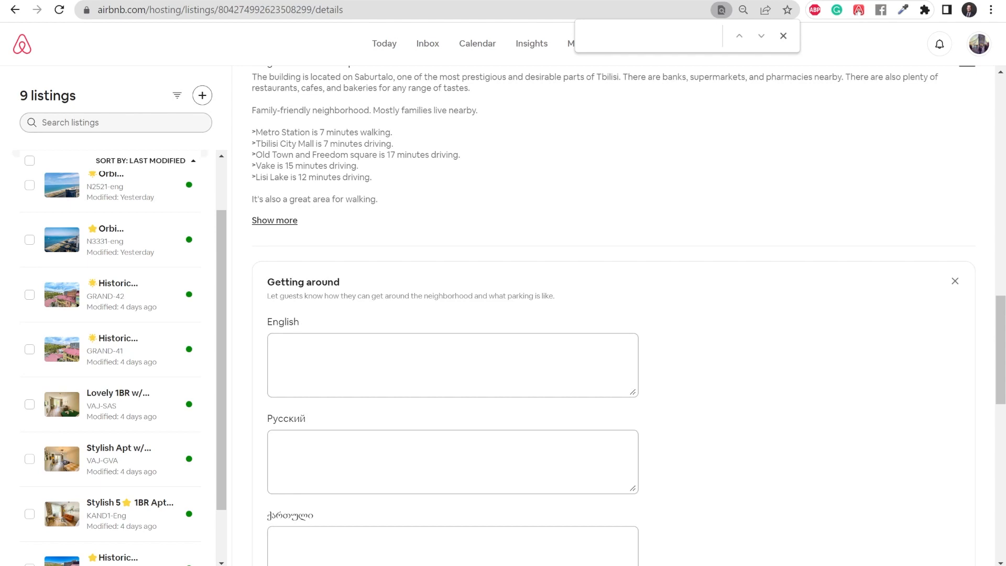
type("Here are a few options on how to get around Saburtalo and Tbilisi.  🅜Metro - State University Metro station is 7 minutes away and it’s the cheapest and sometimes fastest way to get around the town  🅣Taxi - Taxis are fairly cheap. You can use Mobile Taxi apps like  'Bolt'. If you get into a random Taxi on the street negotiate the price ahead of the trip.  🅒Car - If you are driving, there is free yard parking behind the building.  🅑Bus - There are a few bus stops nearby. New buses are pretty comfortable, so give it a try. You can pay with a Metro card.  🅖Goo-gle Maps - The best way to get directions is to use Goo-gle maps. It's fairly accurate in Tbilisi.")
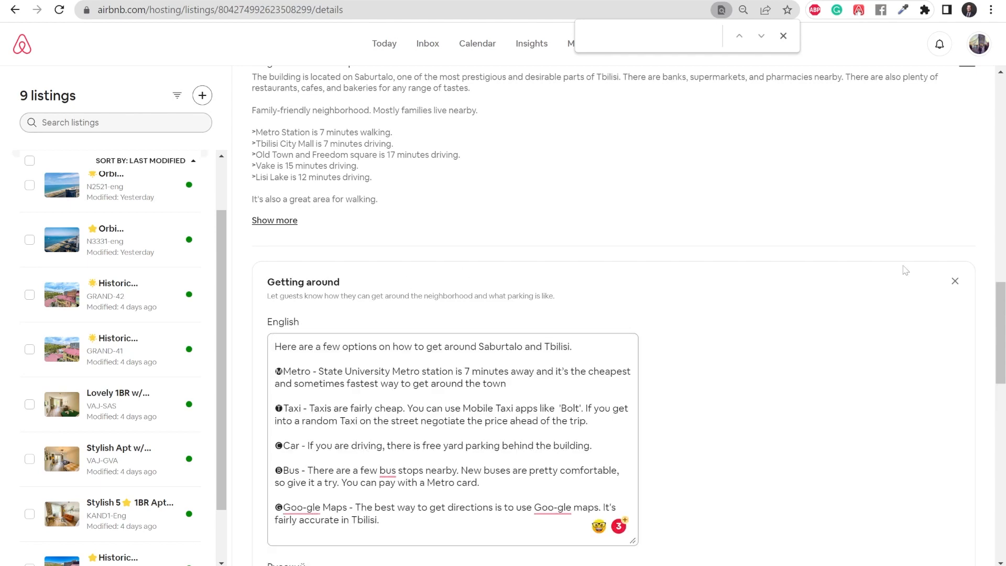
scroll(905, 270, "down", 5)
left_click(341, 325)
type("Вот несколько вариантов, как передвигаться по Сабуртало и Тбилиси.  🅜Метро - Станция метро Государственный Университет  находится в 7 минутах ходьбы. Это самый дешевый, а иногда и самый быстрый способ передвижения по городу.  🅣Такси - такси довольно дешево. Вы можете использовать мобильные приложения Такси, такие как Bolt. Если вы сядете в случайное такси на улице, договоритесь о цене перед поездкой.  🅒Автомобиль - Если вы ведете машину, позади здания есть бесплатная парковка.  🅑Автобус - Рядом есть несколько автобусных остановок. Новые автобусы довольно удобны, так что попробуйте. Вы можете расплачиваться картой метро.  🅖Goo-gle Maps - лучший способ проложить маршрут - с помощью карты Goo-gle. В Тбилиси это довольно точно.")
key("alt+Tab")
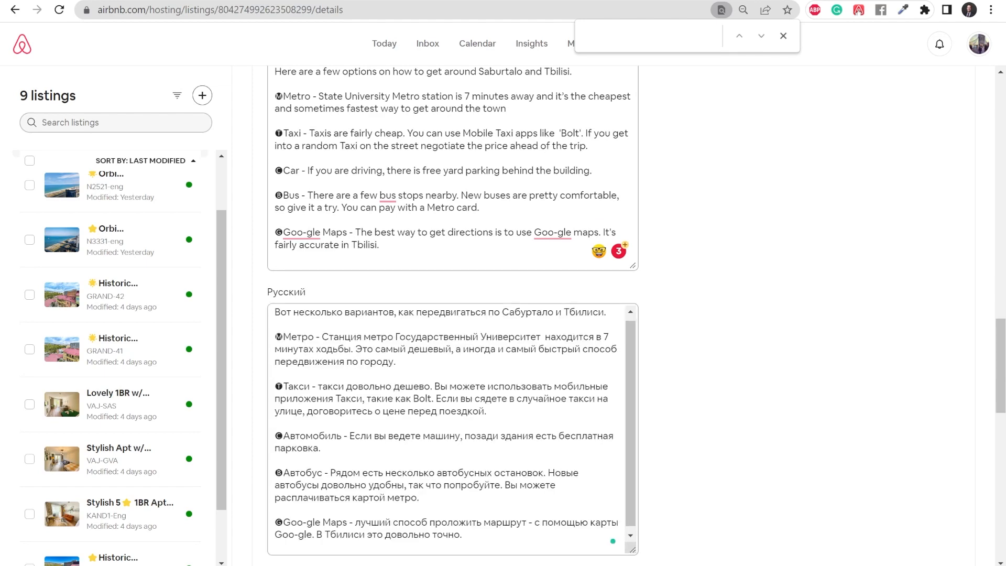
scroll(766, 313, "down", 5)
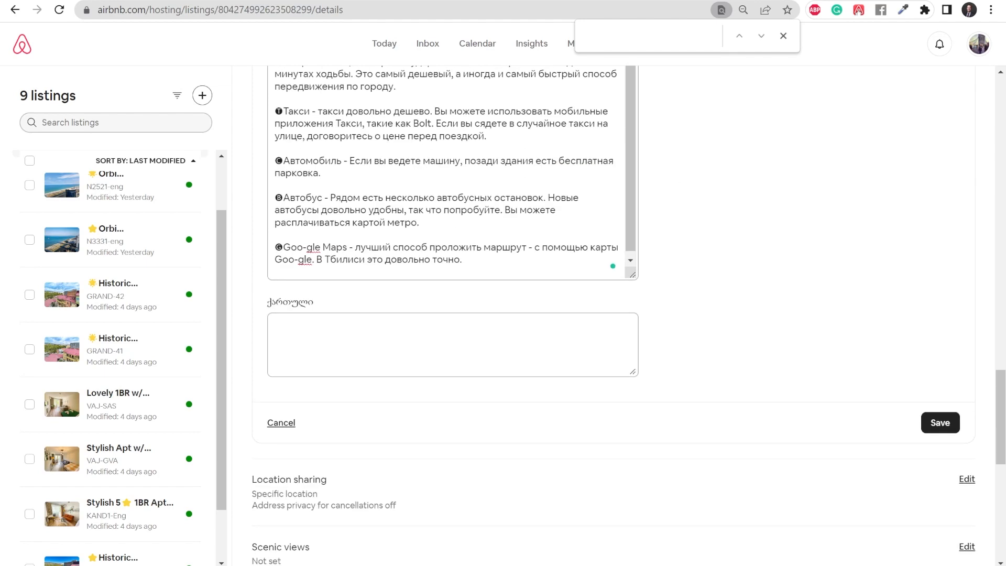
left_click(398, 338)
key("ctrl+v")
scroll(826, 246, "down", 6)
left_click(938, 267)
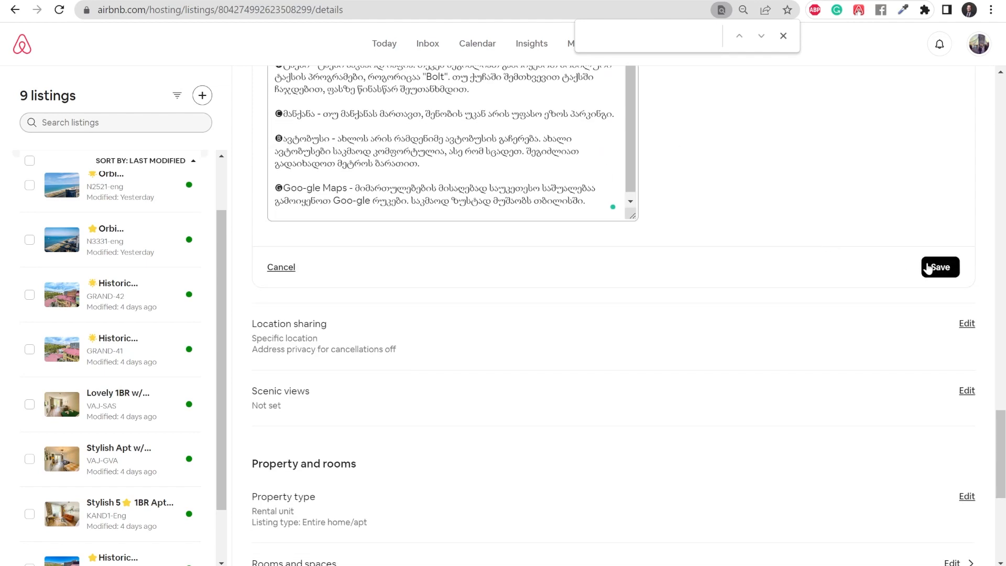
scroll(693, 242, "up", 6)
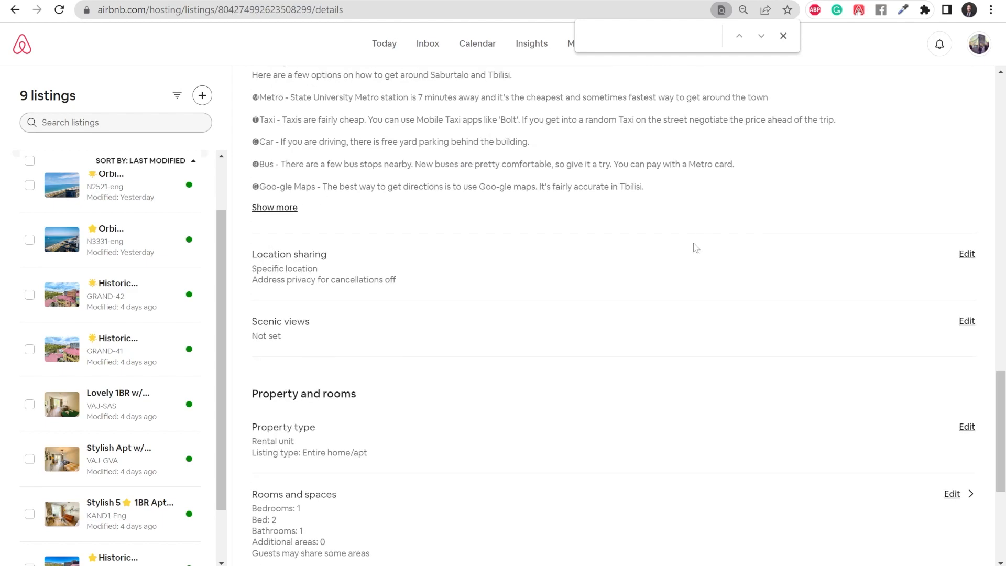
scroll(671, 257, "down", 1)
scroll(557, 227, "down", 1)
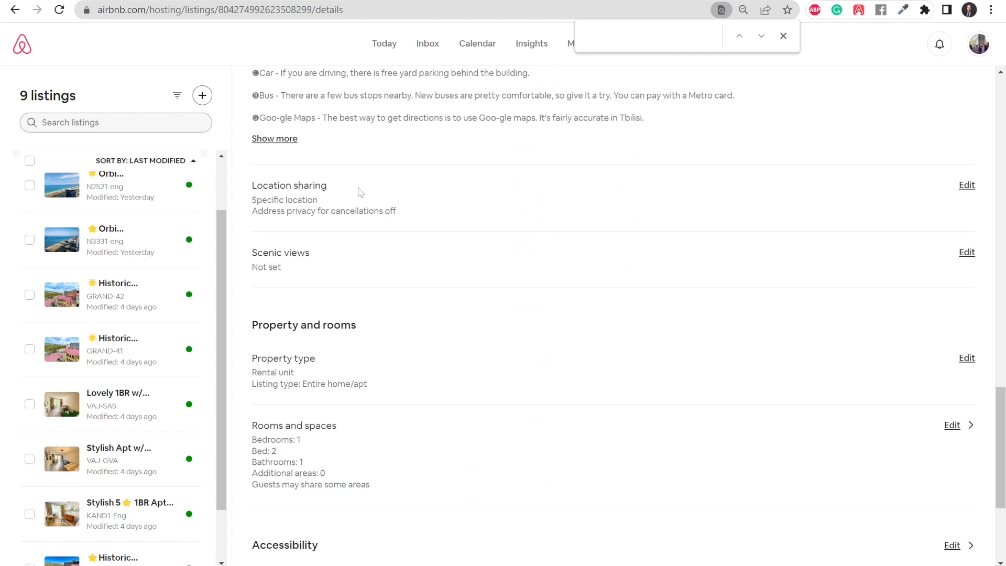
scroll(306, 161, "down", 1)
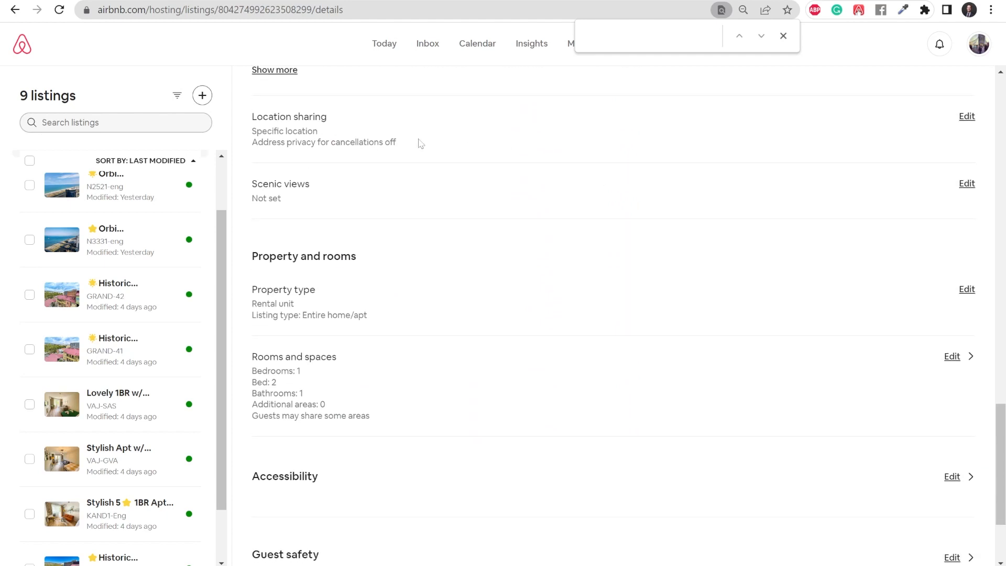
Step: Select Courtyard view and City skyline view as the scenic views and save them
left_click(967, 185)
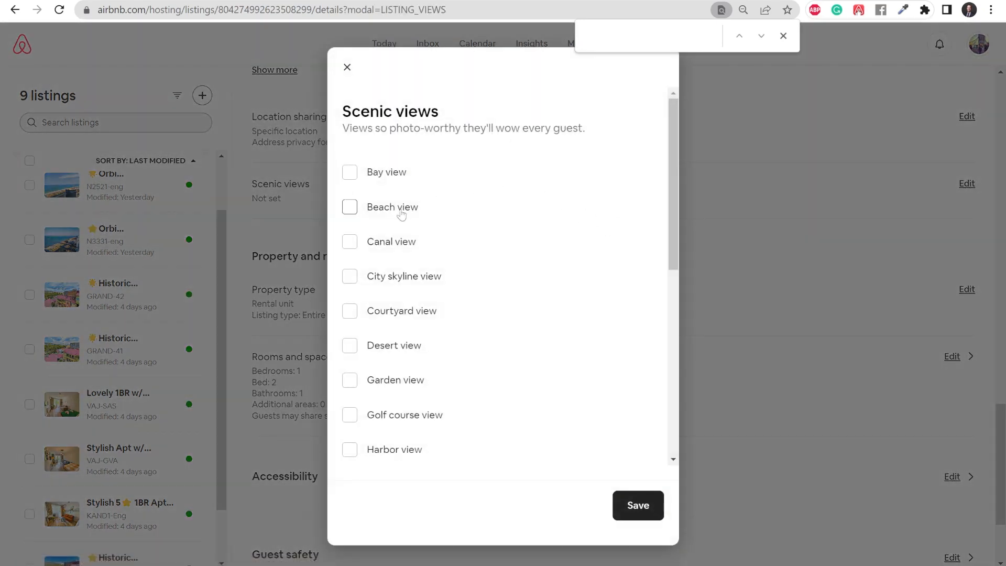
left_click(348, 311)
left_click(350, 277)
left_click(638, 505)
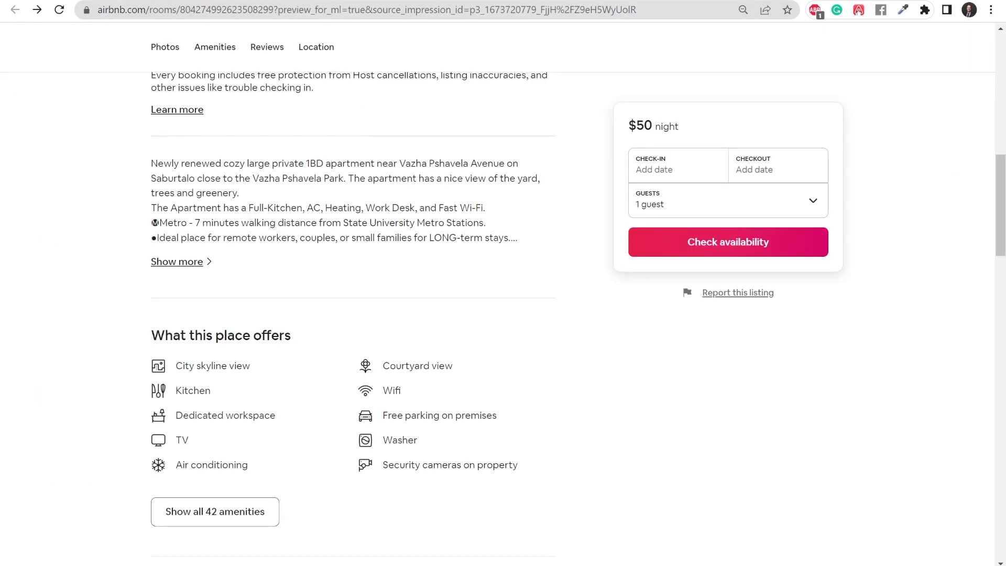
scroll(495, 299, "up", 12)
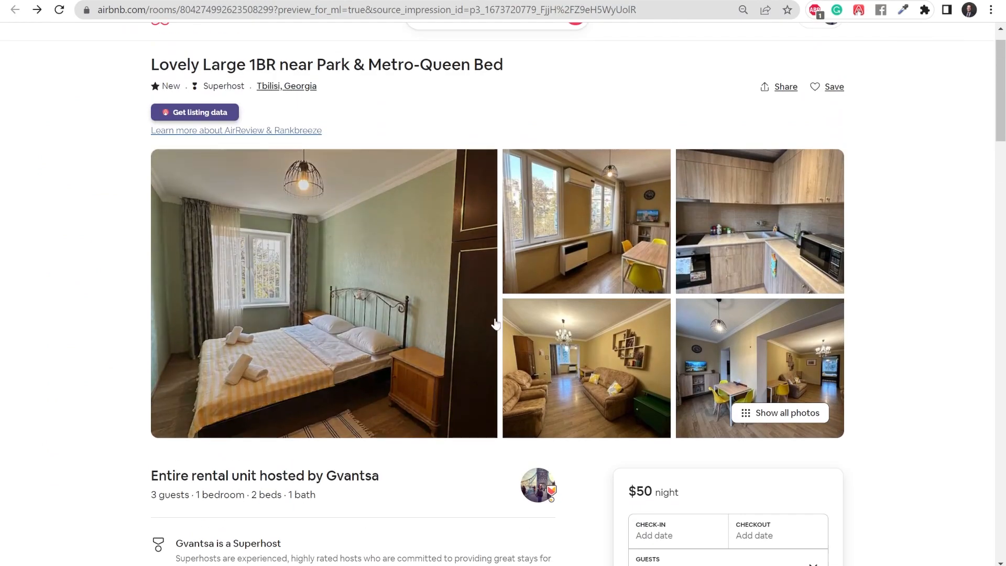
Step: Scroll through the listing preview, then move to another listing's guest page
scroll(496, 322, "down", 3)
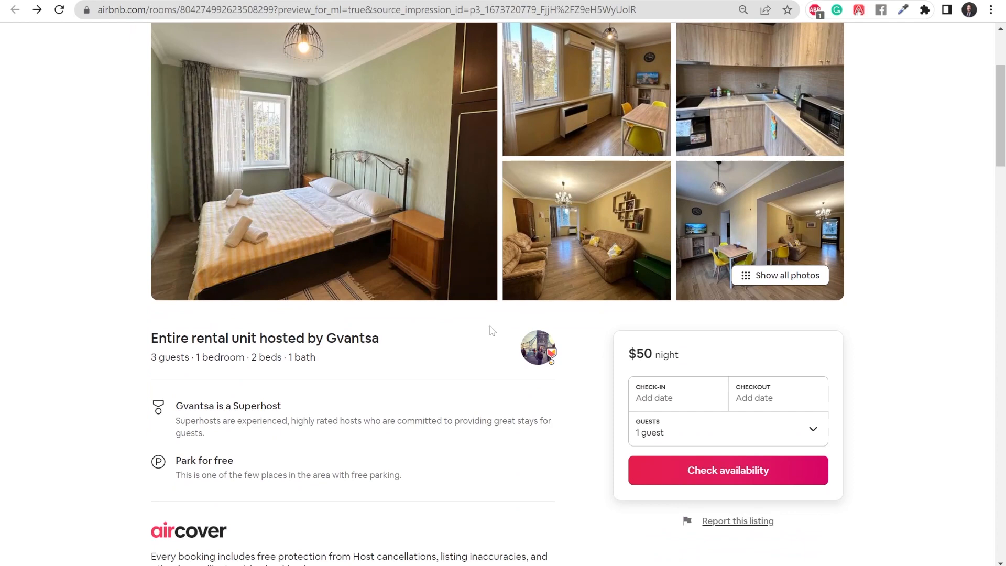
scroll(492, 330, "down", 4)
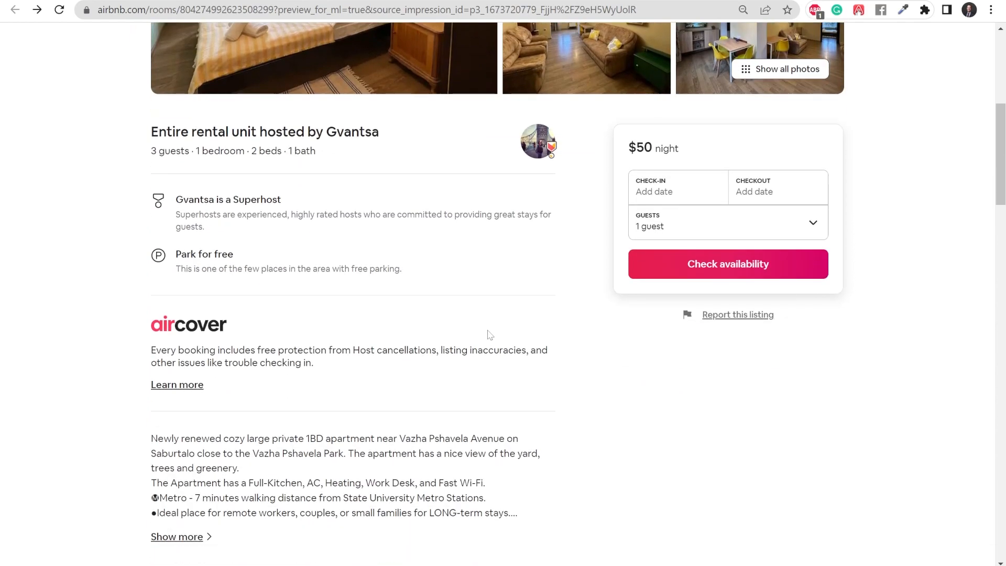
scroll(490, 334, "down", 1)
scroll(239, 351, "down", 2)
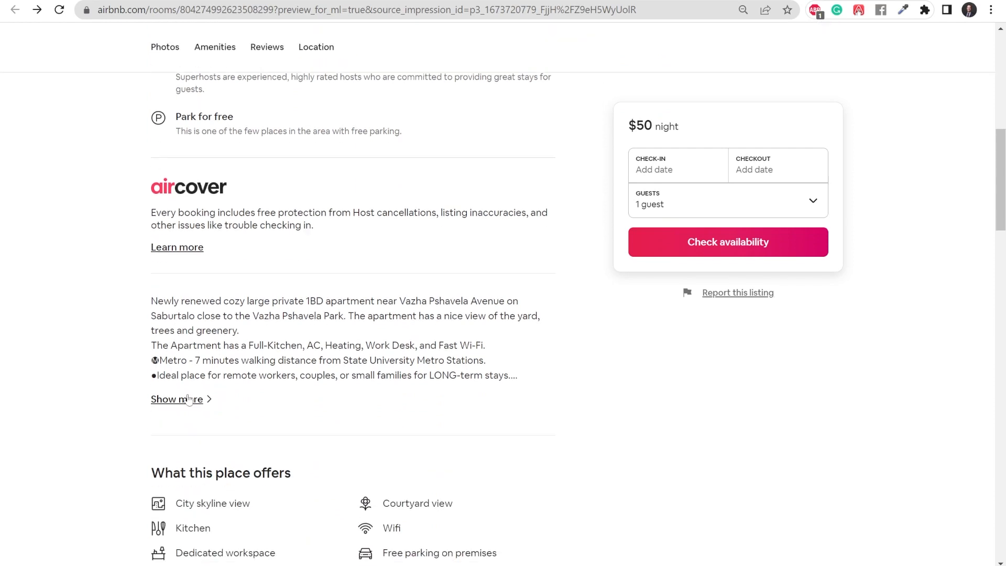
scroll(314, 383, "down", 1)
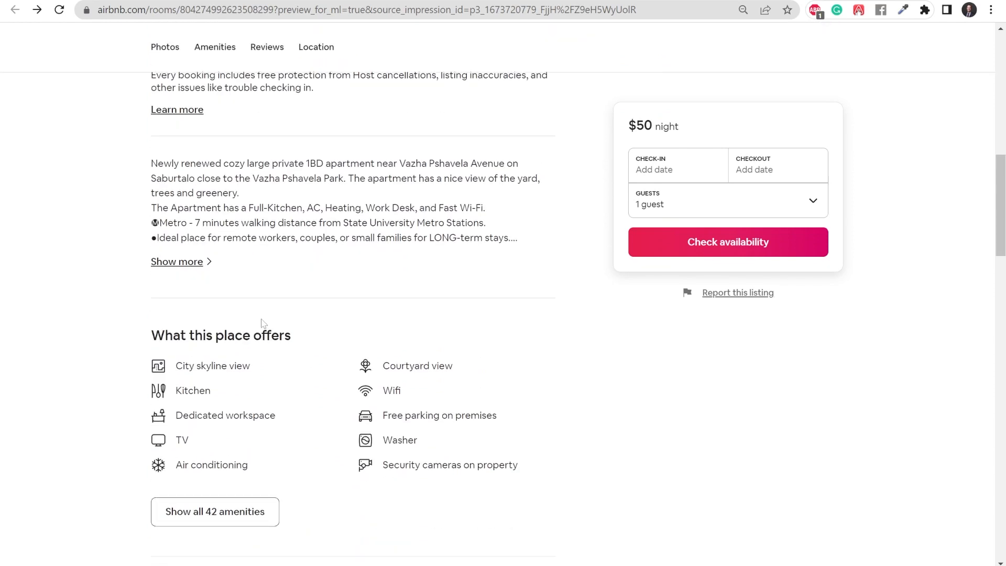
key("alt+Right")
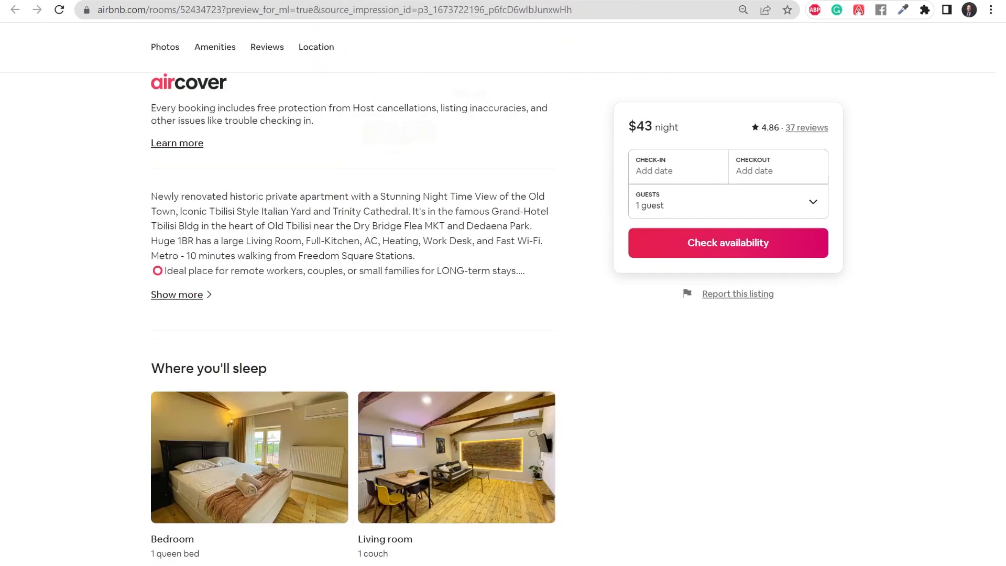
scroll(404, 367, "up", 6)
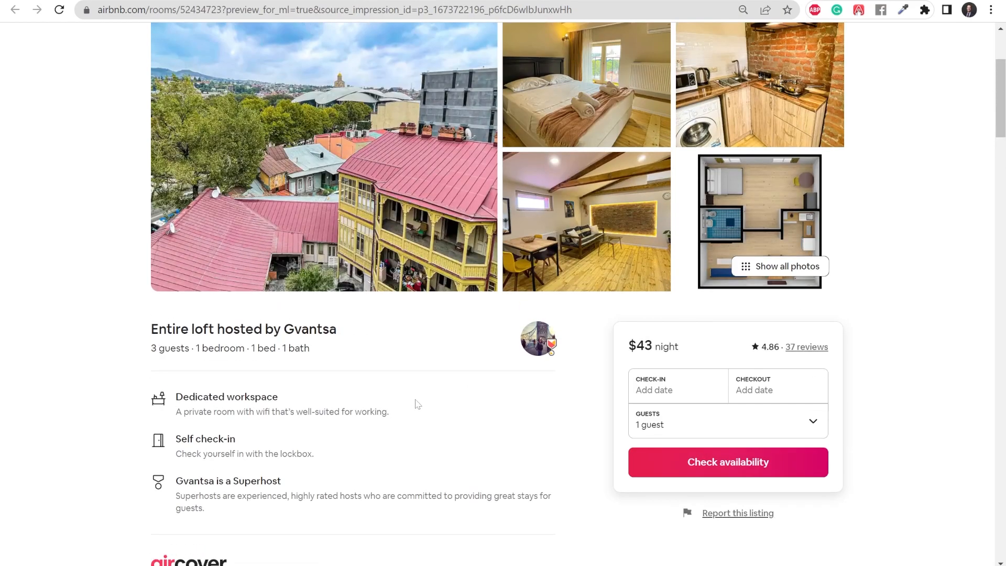
scroll(417, 403, "up", 3)
scroll(422, 406, "down", 6)
scroll(420, 401, "down", 3)
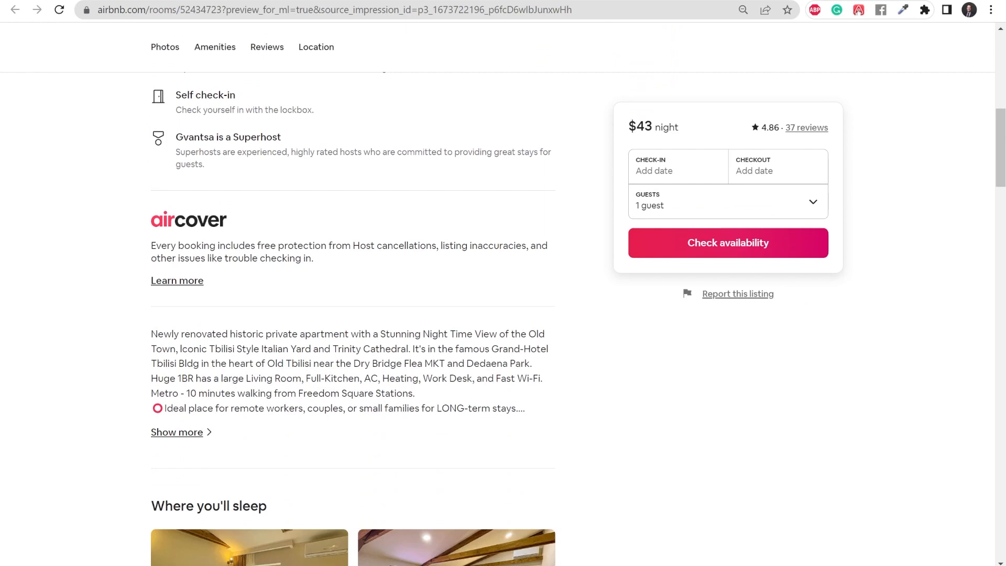
Step: Read the other listing's full description, check Where you'll sleep, then return to hosting details
left_click(174, 431)
scroll(316, 321, "down", 5)
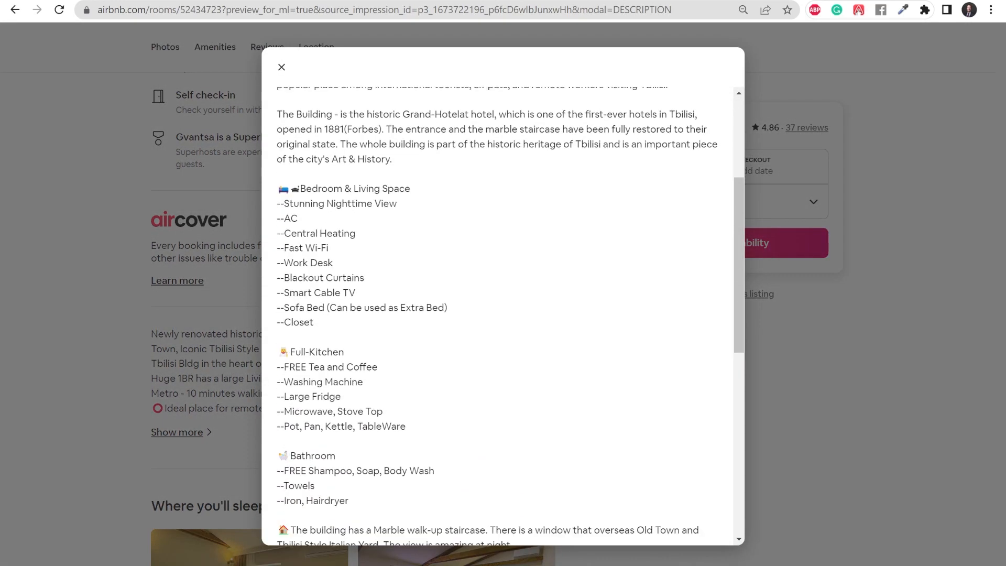
scroll(316, 321, "down", 8)
scroll(299, 390, "down", 2)
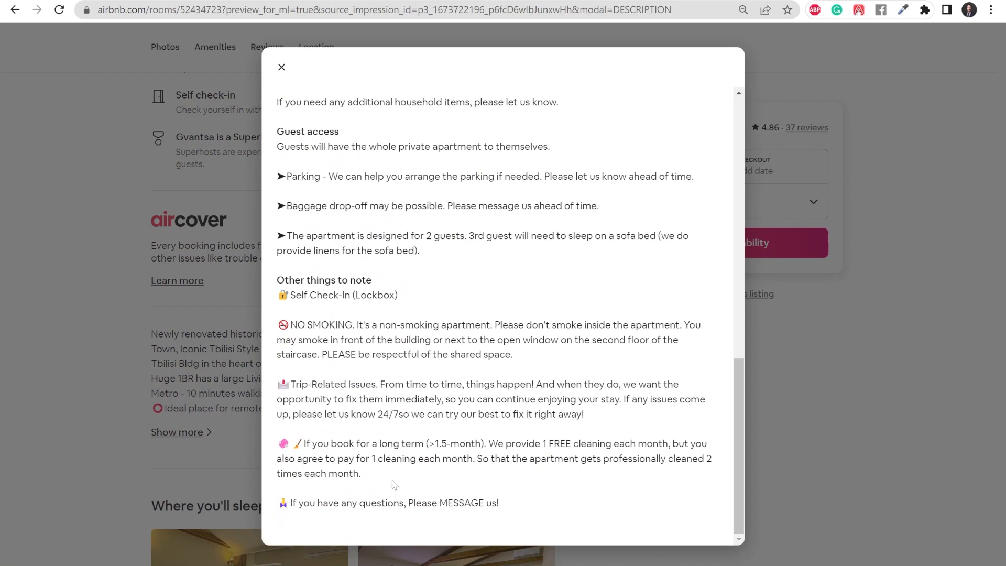
left_click(281, 67)
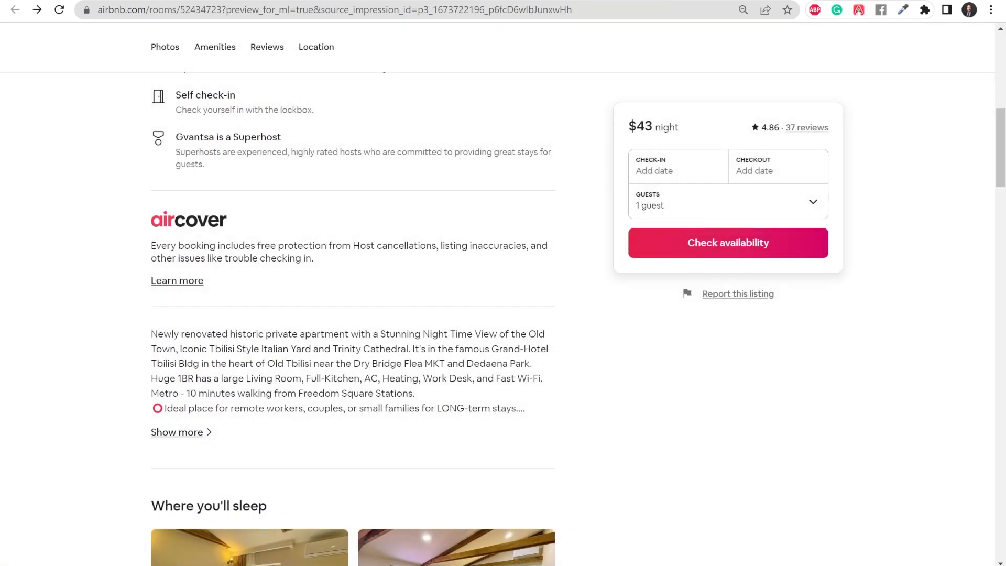
scroll(324, 307, "down", 1)
scroll(217, 336, "down", 1)
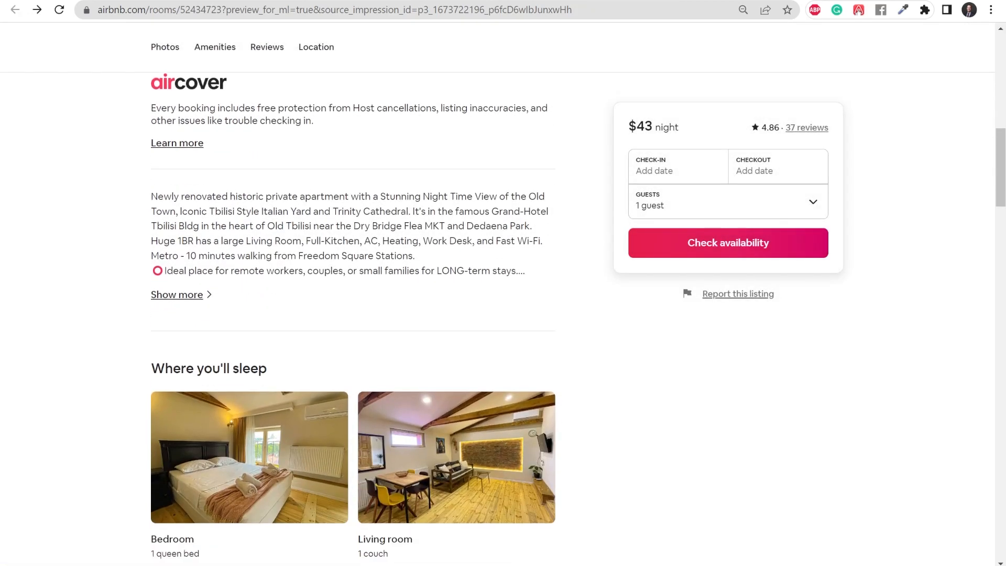
scroll(231, 283, "down", 2)
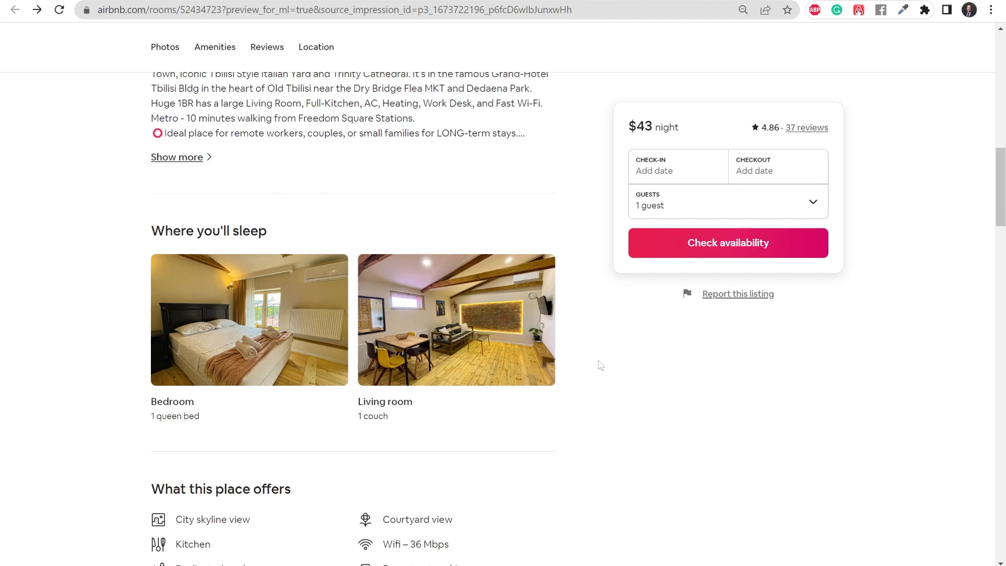
key("ctrl+Tab")
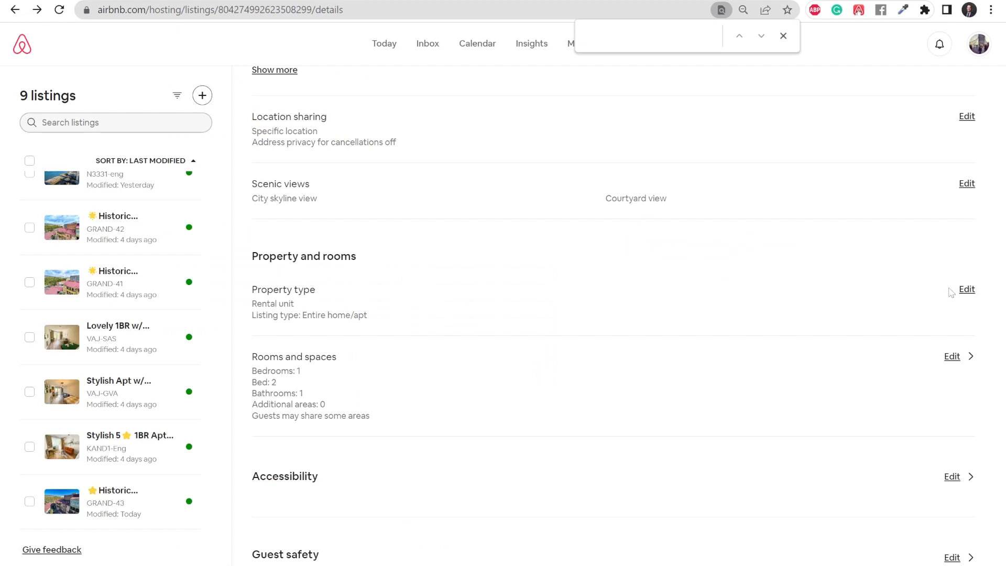
Step: Set the property type to Apartment > Condo, rented as an Entire place
left_click(967, 289)
scroll(572, 348, "down", 3)
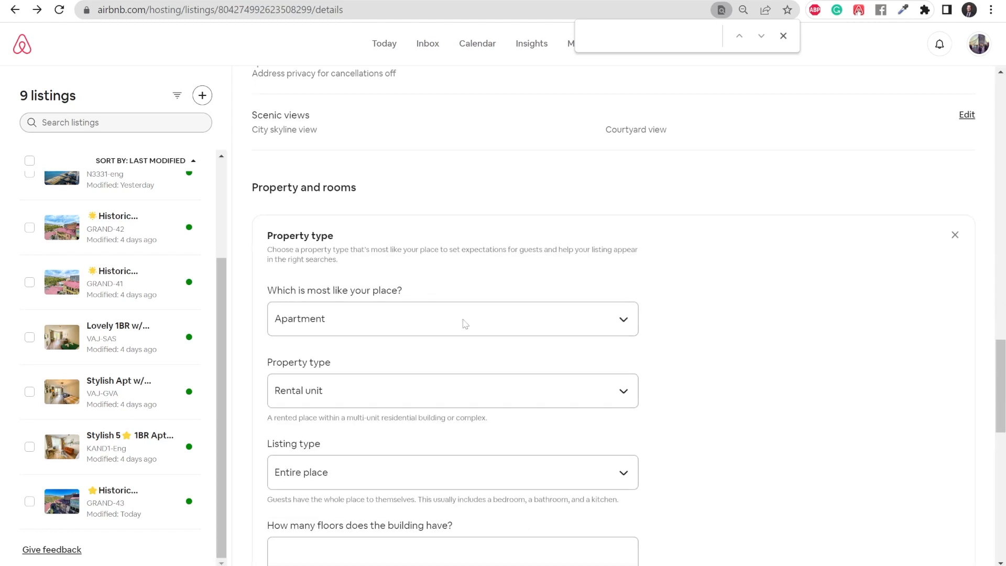
left_click(378, 249)
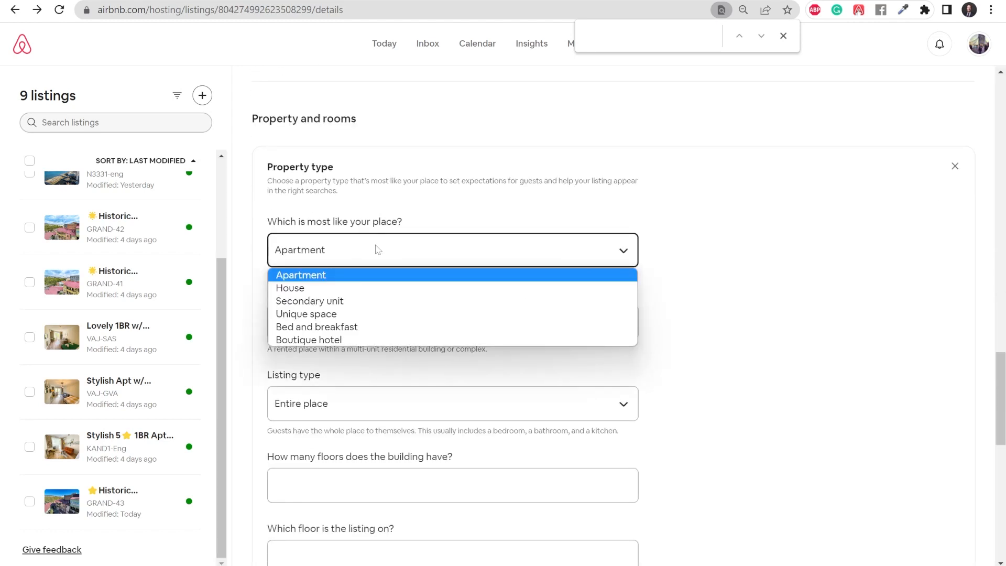
left_click(710, 216)
left_click(373, 321)
left_click(337, 359)
scroll(385, 328, "down", 1)
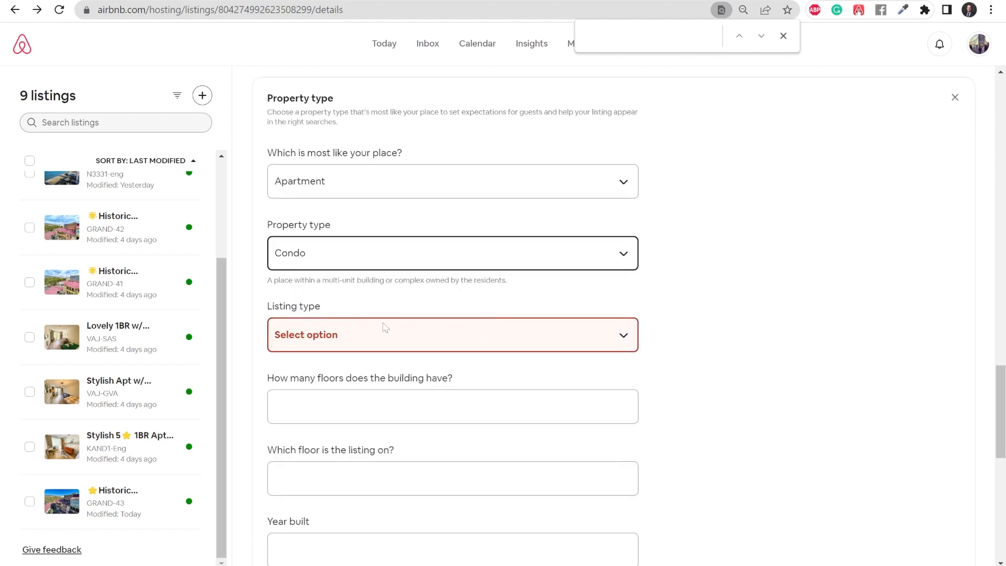
left_click(386, 329)
left_click(356, 377)
Step: Enter 5 building floors with the listing on floor 4, leave year built empty, and save
scroll(460, 364, "down", 3)
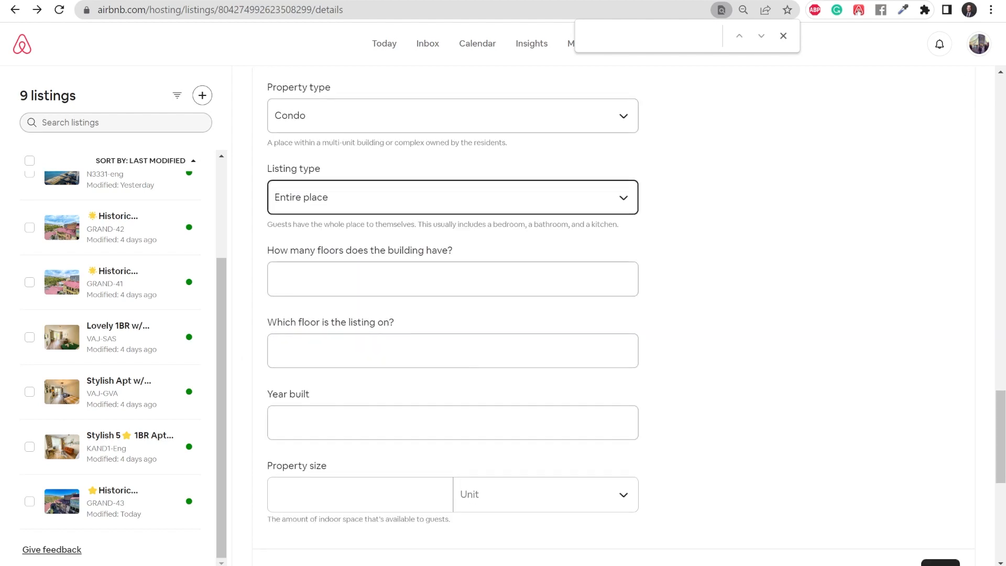
left_click(453, 279)
type("5")
left_click(453, 351)
type("4")
left_click(354, 419)
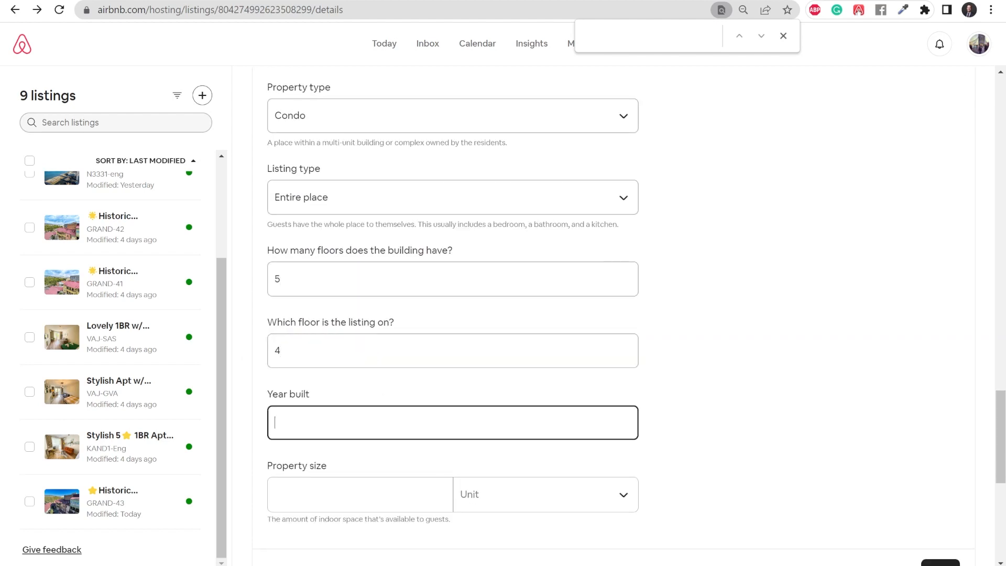
left_click(731, 330)
scroll(728, 337, "down", 3)
left_click(939, 432)
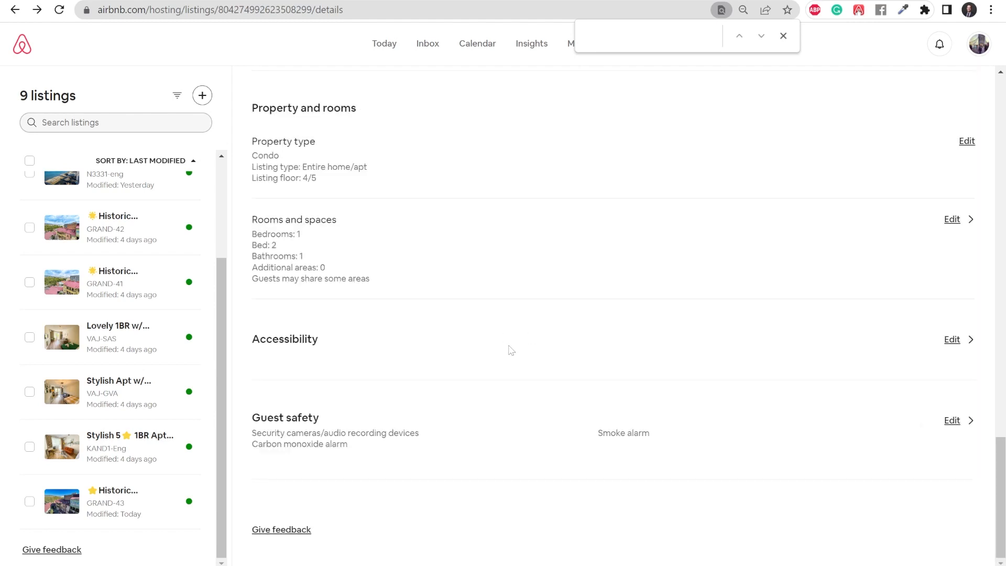
scroll(511, 350, "up", 3)
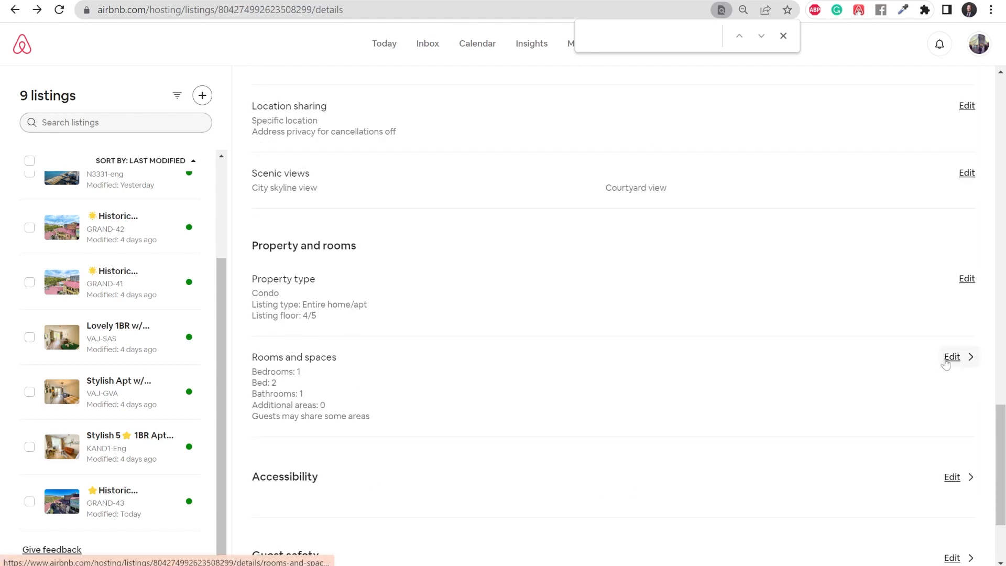
Step: Remove the laundry room from rooms and spaces, keeping Bedroom through Exterior with a Dining area
left_click(946, 363)
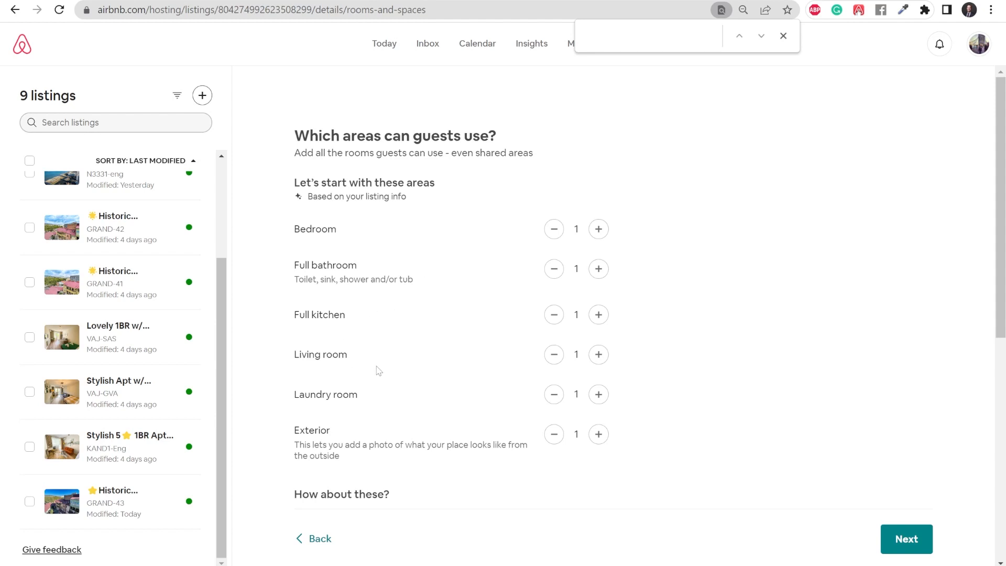
left_click(550, 399)
scroll(398, 303, "down", 1)
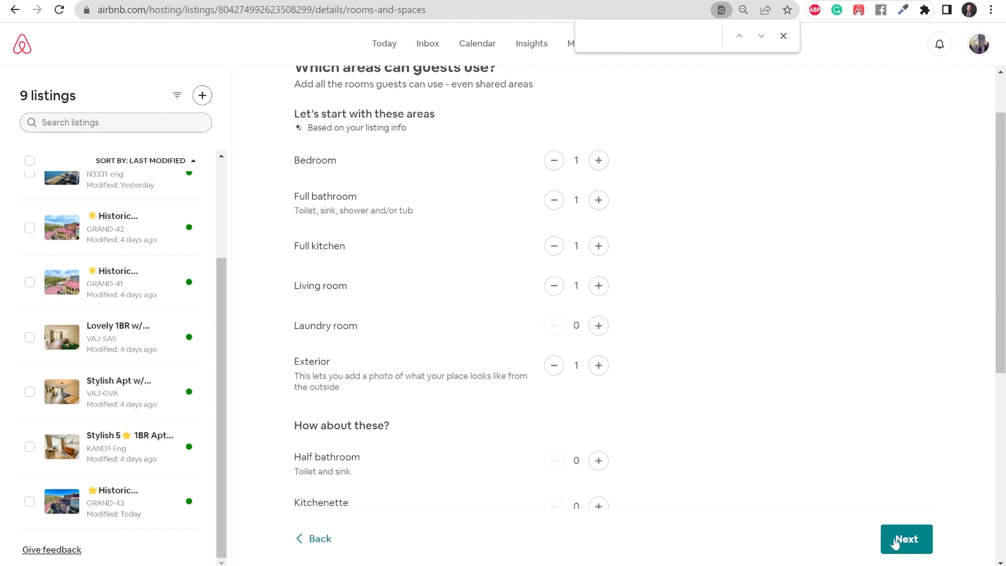
scroll(640, 366, "down", 3)
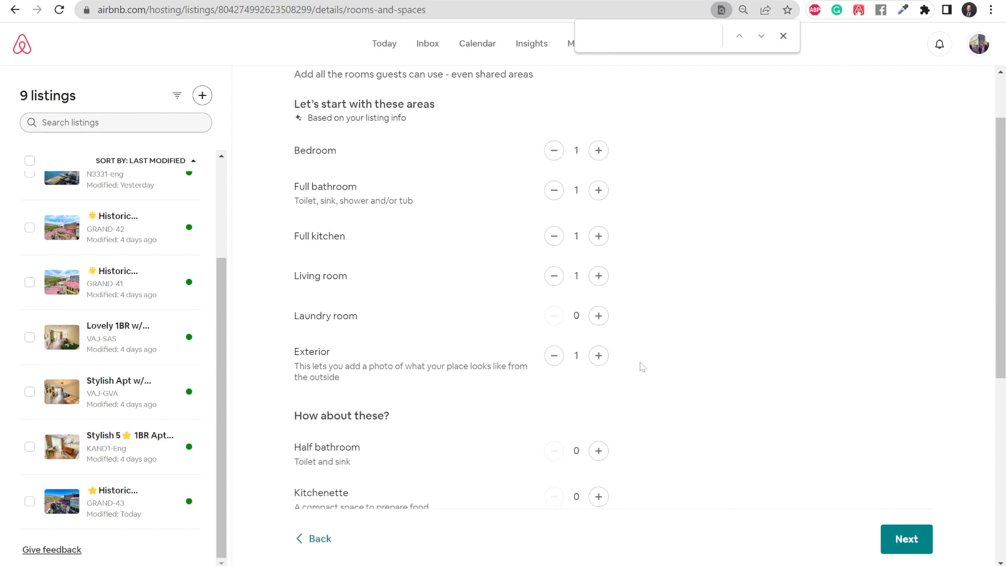
scroll(647, 369, "up", 4)
scroll(657, 384, "down", 1)
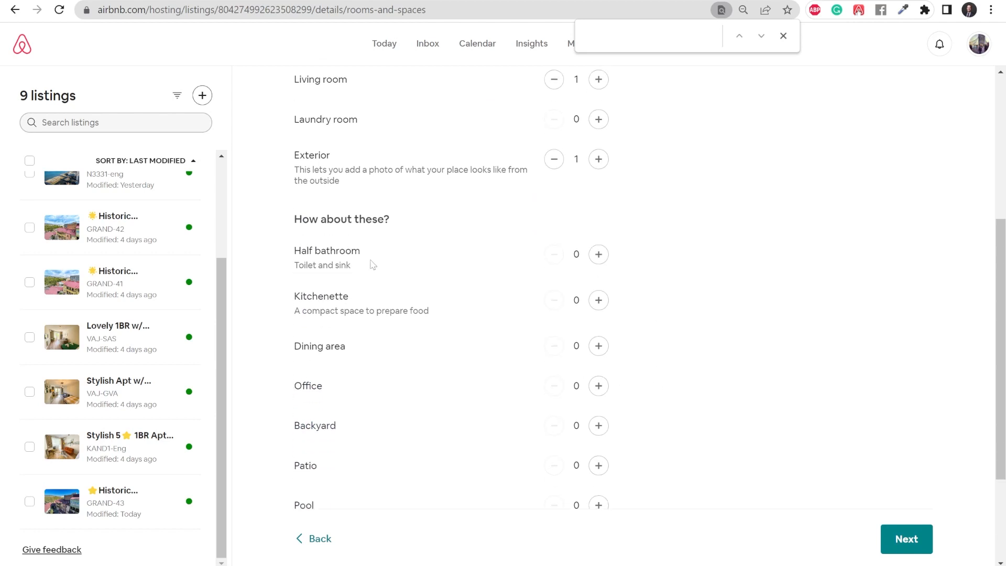
scroll(403, 299, "down", 1)
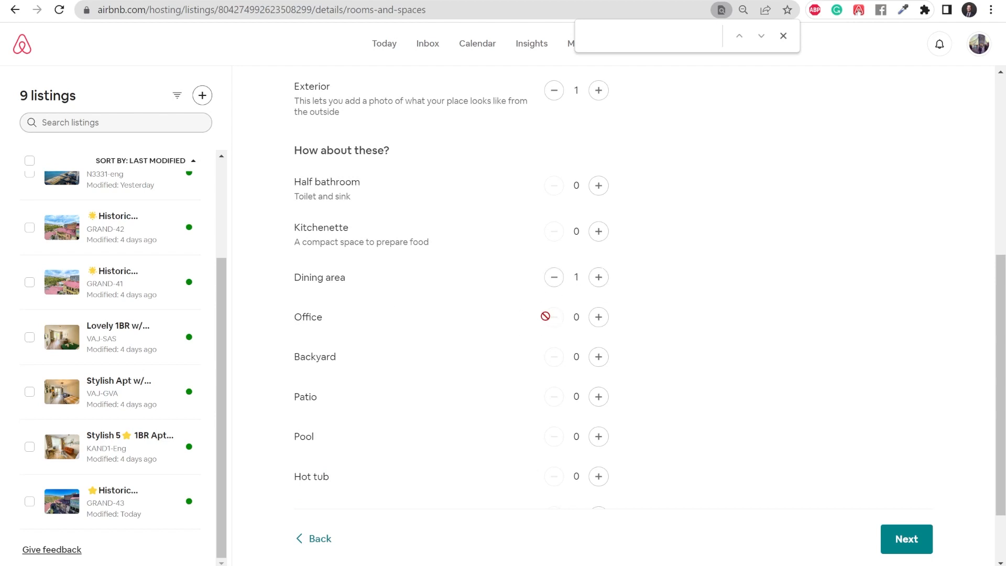
scroll(488, 348, "down", 1)
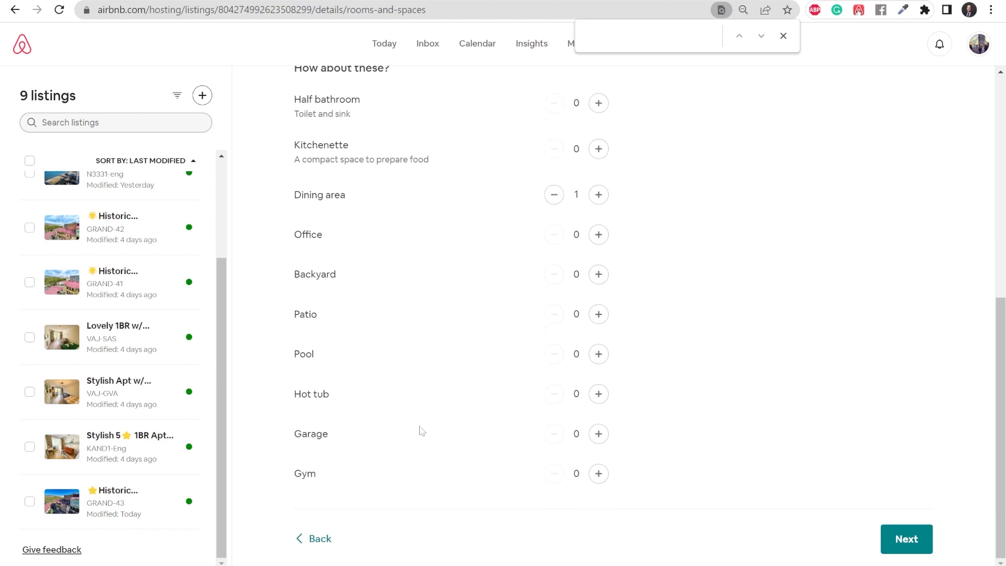
scroll(445, 211, "up", 2)
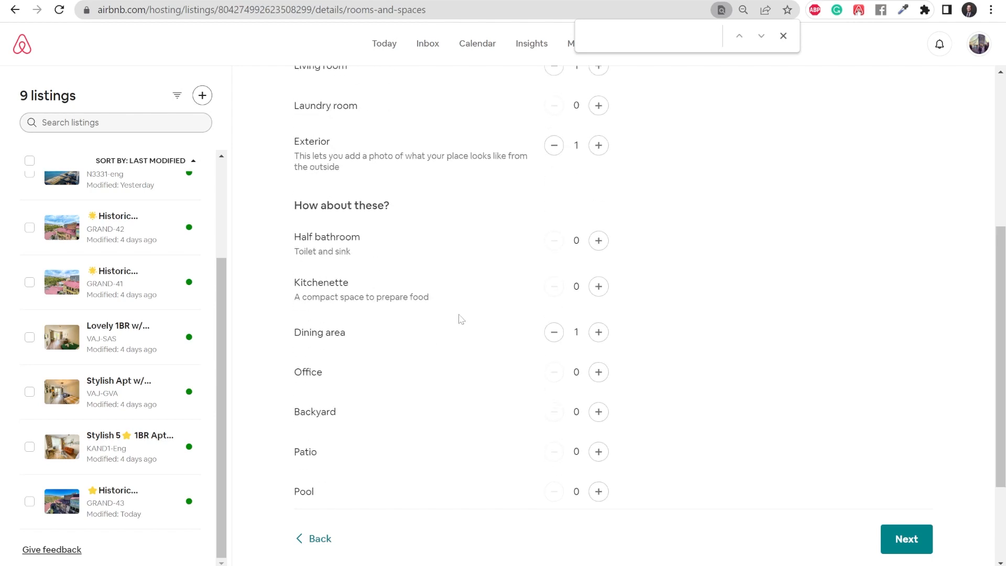
left_click(901, 540)
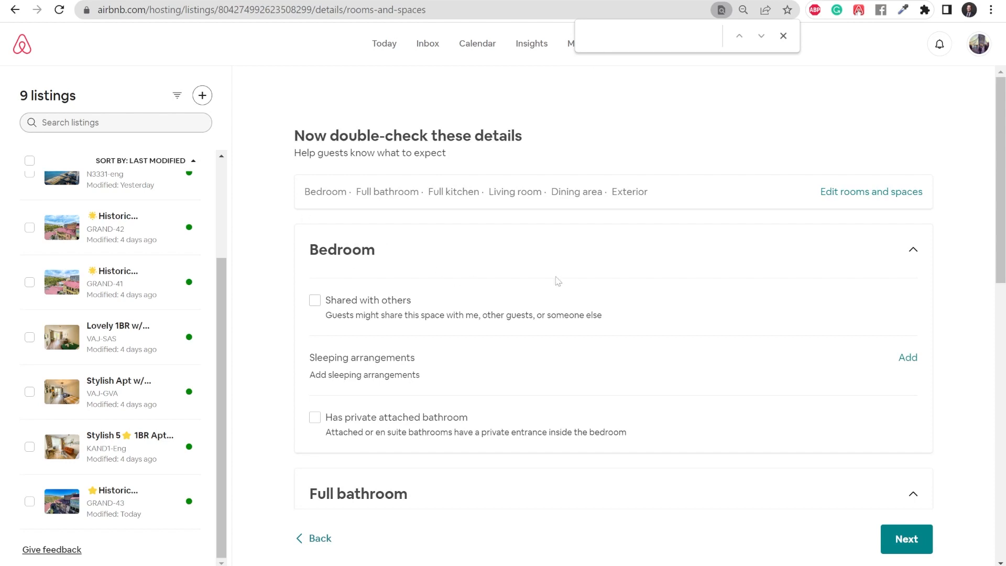
Step: Collapse the Bedroom, Full bathroom, Full kitchen, Living room and Dining area details
scroll(644, 240, "down", 6)
scroll(713, 240, "up", 6)
left_click(912, 251)
left_click(912, 319)
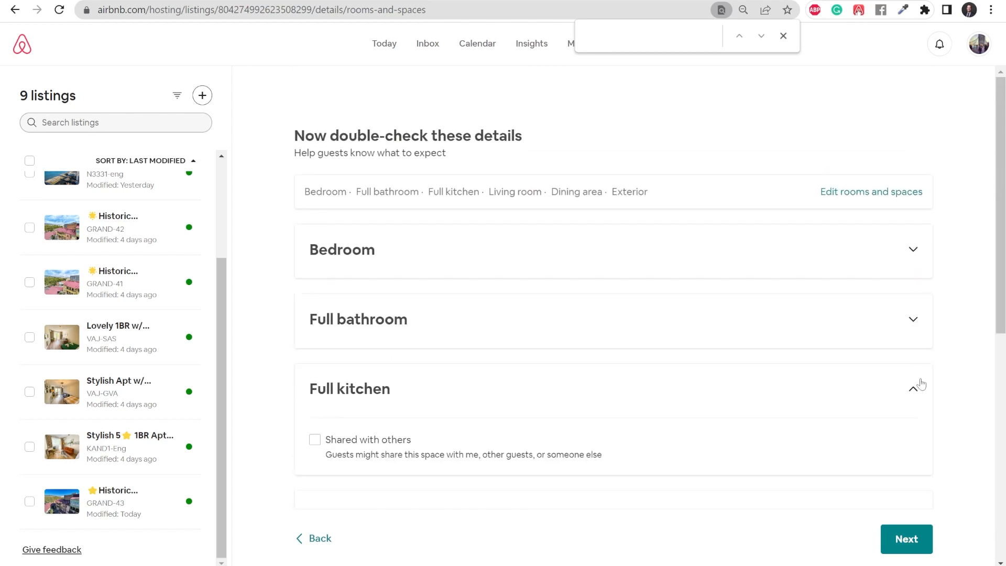
left_click(914, 388)
left_click(913, 317)
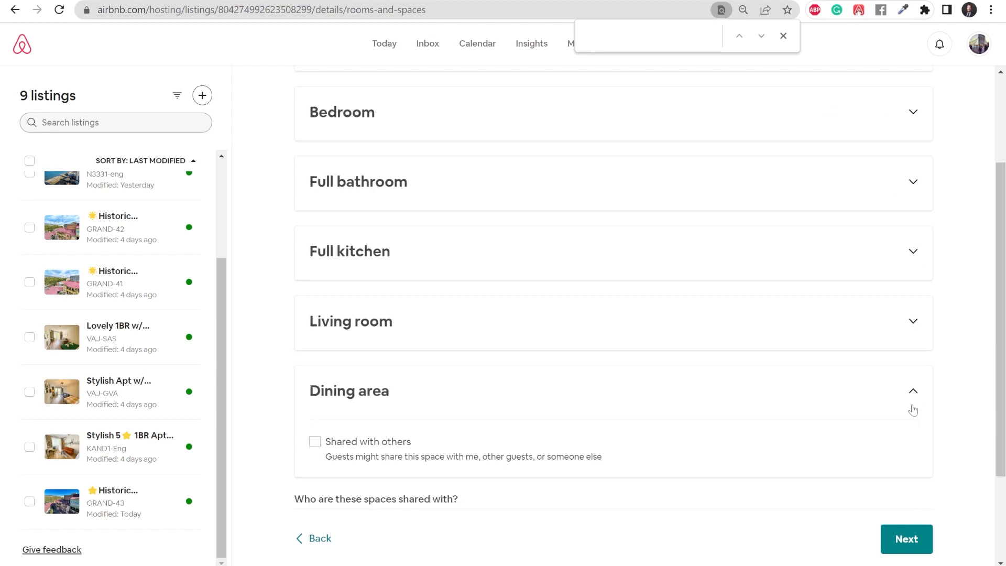
left_click(913, 404)
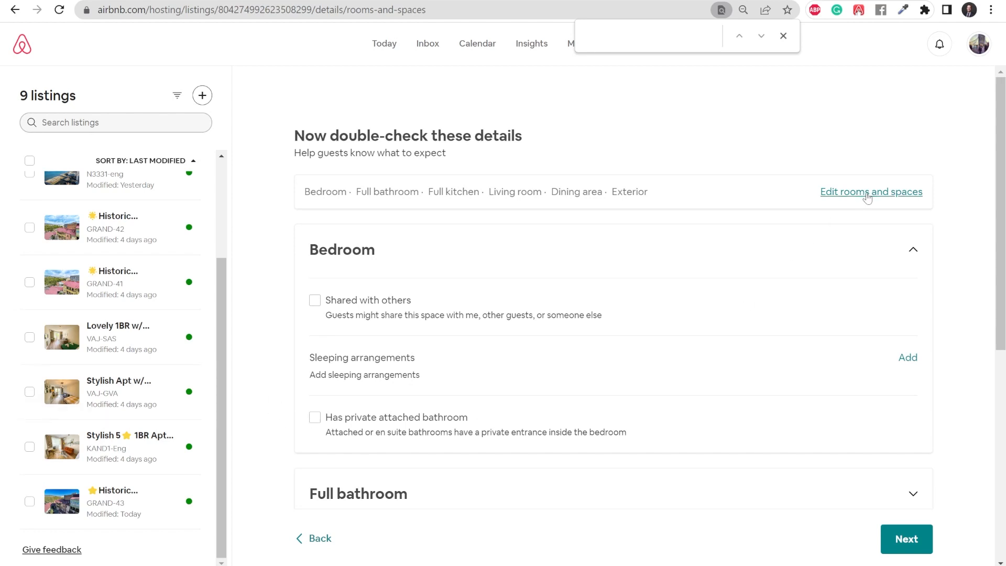
Step: Close the room counts unchanged, collapse Bedroom, and continue to Organize your photos
left_click(868, 193)
scroll(528, 241, "down", 6)
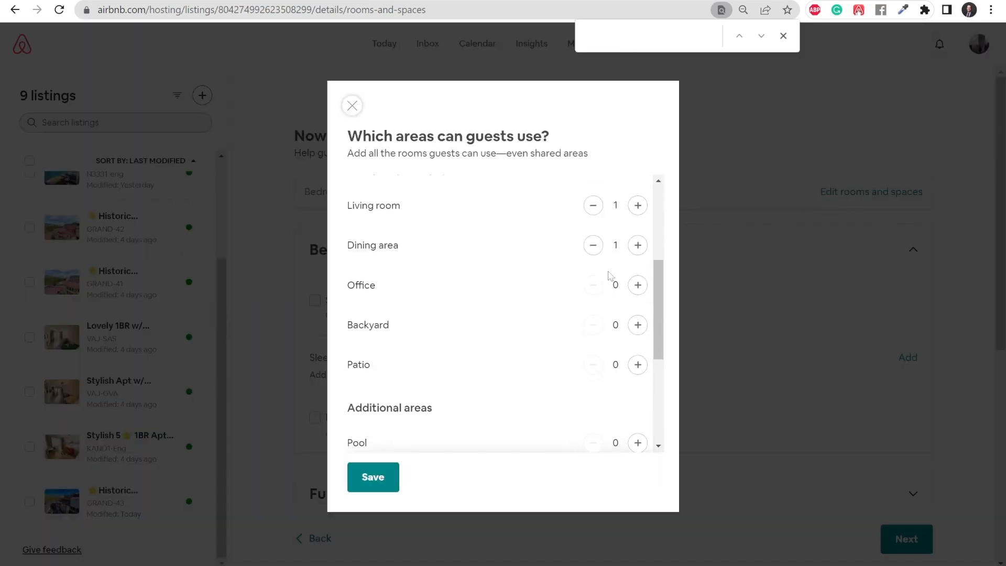
left_click(352, 105)
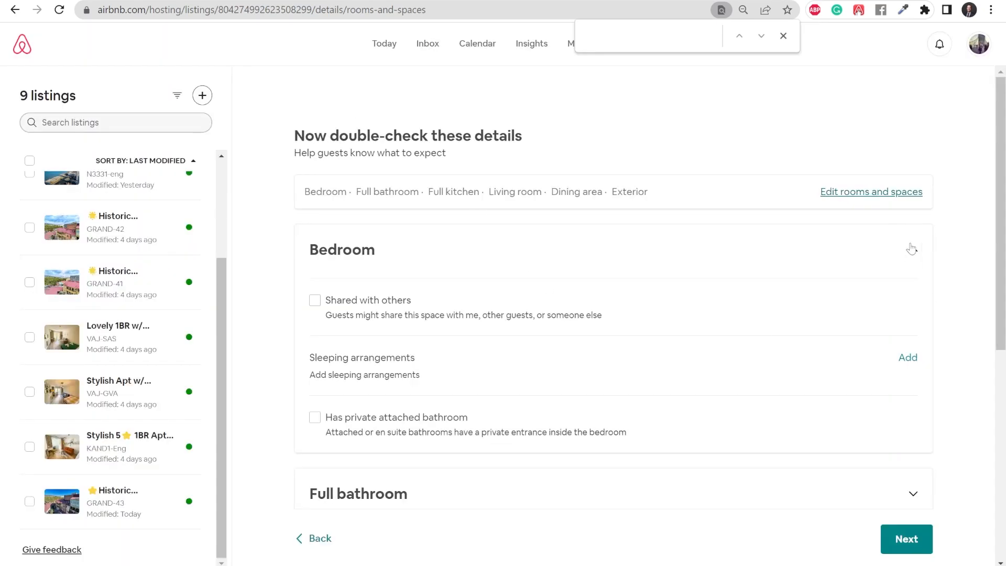
left_click(913, 250)
scroll(874, 359, "down", 3)
scroll(811, 377, "down", 2)
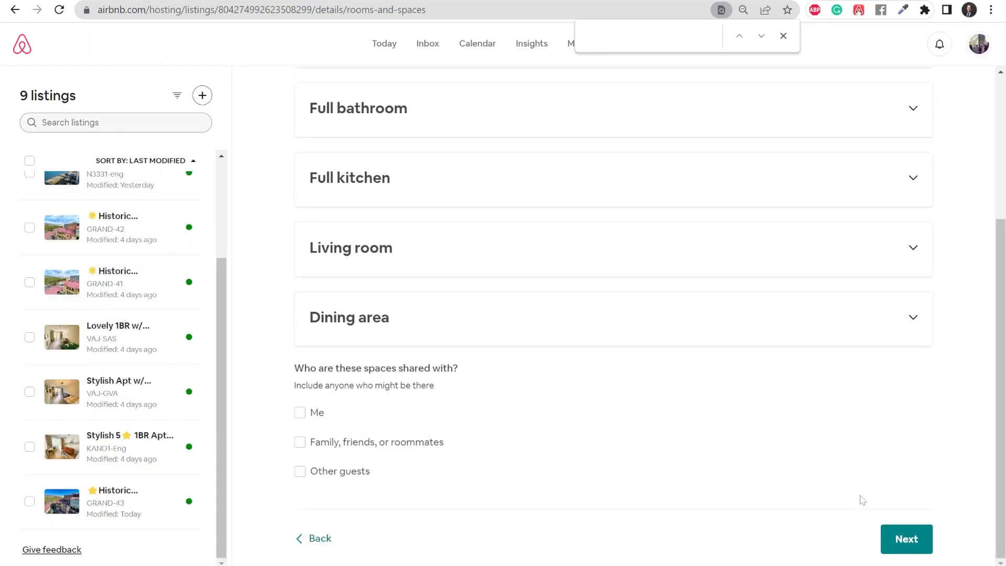
left_click(903, 542)
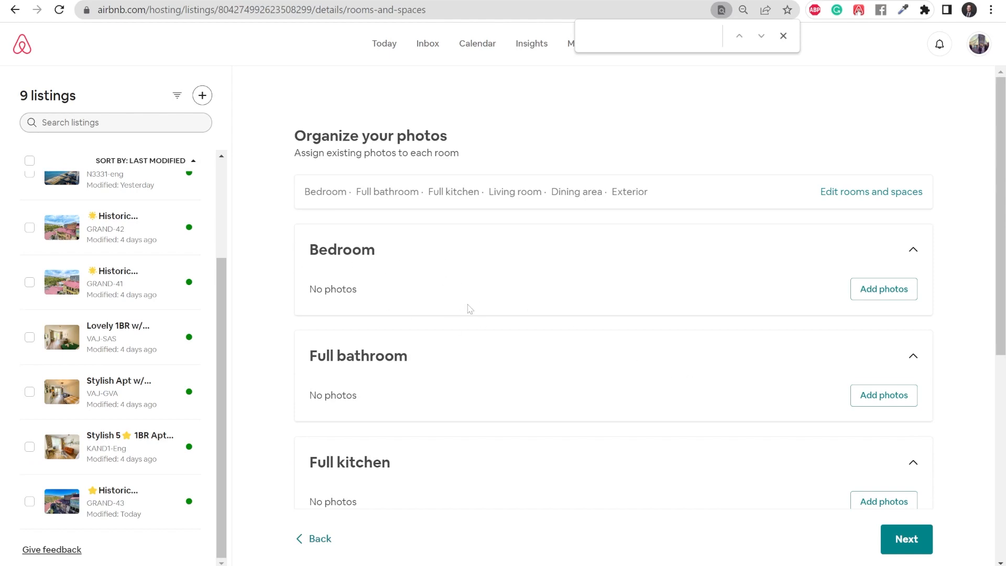
Step: Tick the four bed photos in the Bedroom photo picker and save them to the Bedroom
left_click(870, 302)
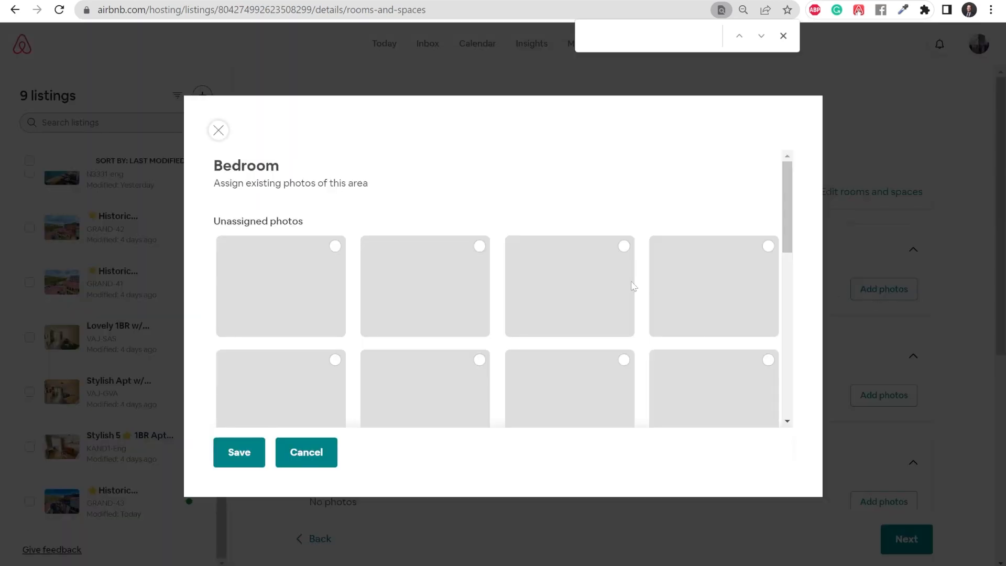
scroll(471, 272, "down", 1)
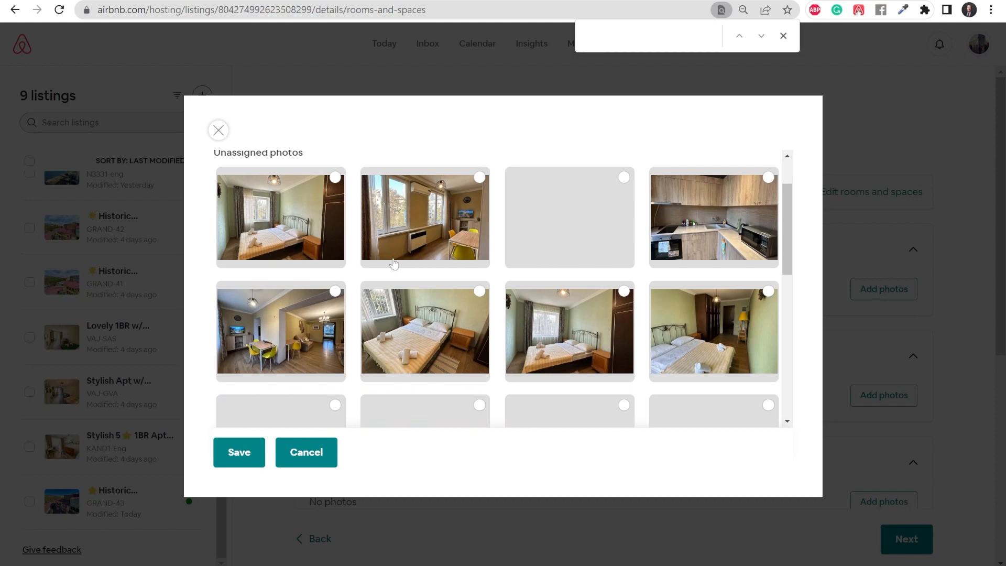
left_click(331, 191)
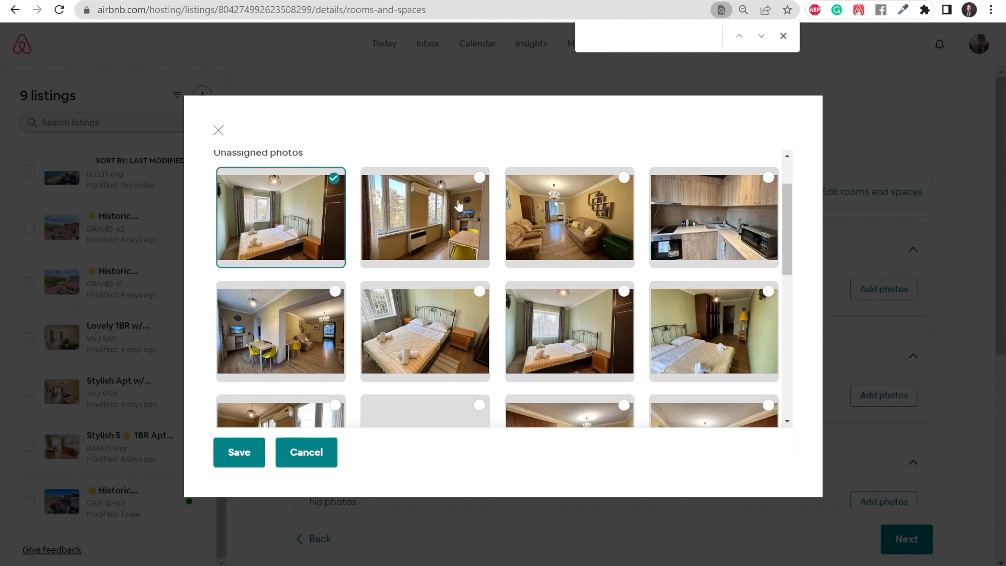
left_click(459, 312)
left_click(576, 315)
left_click(712, 314)
scroll(612, 317, "down", 1)
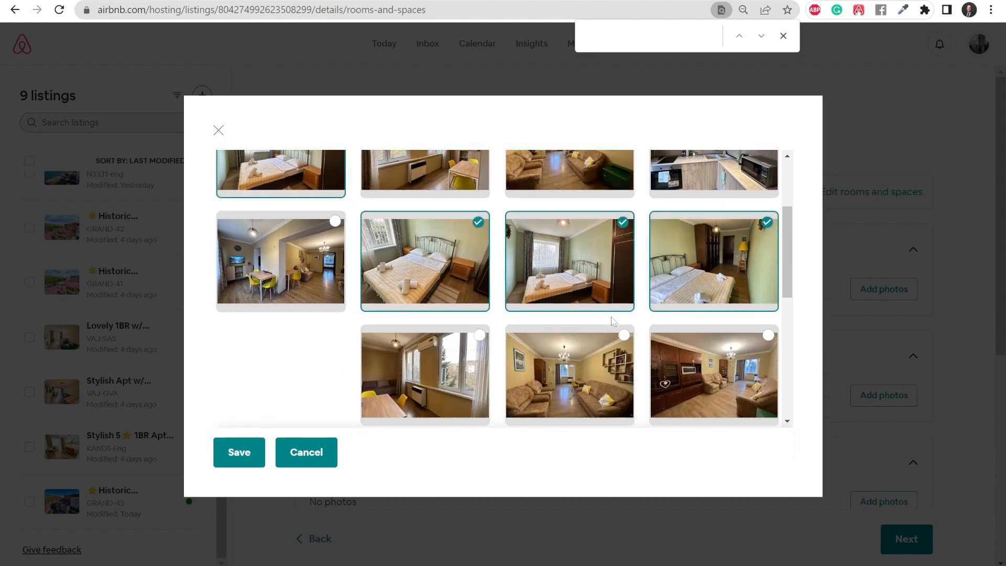
scroll(611, 321, "down", 2)
scroll(472, 315, "up", 2)
scroll(333, 311, "down", 1)
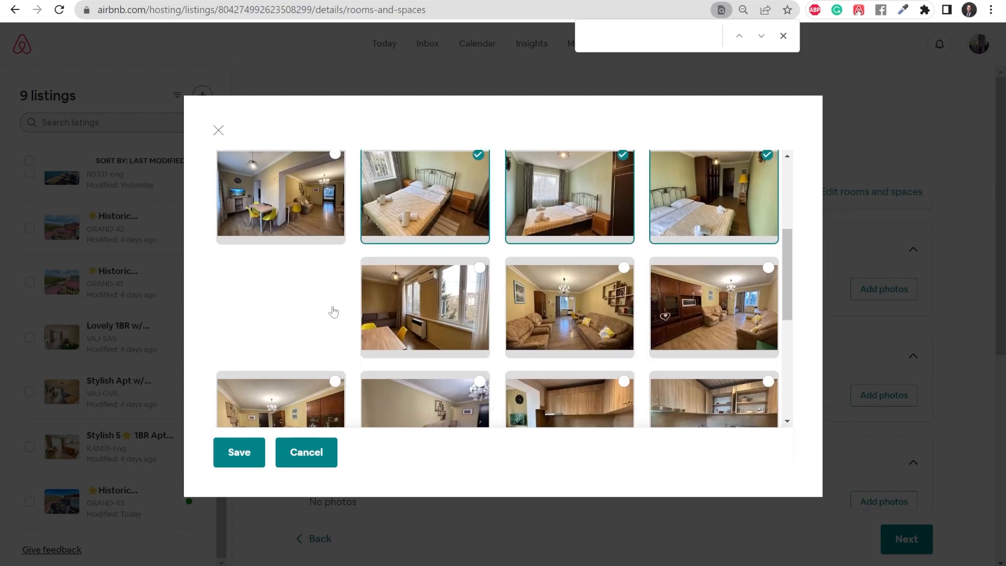
scroll(333, 311, "up", 1)
scroll(333, 311, "down", 2)
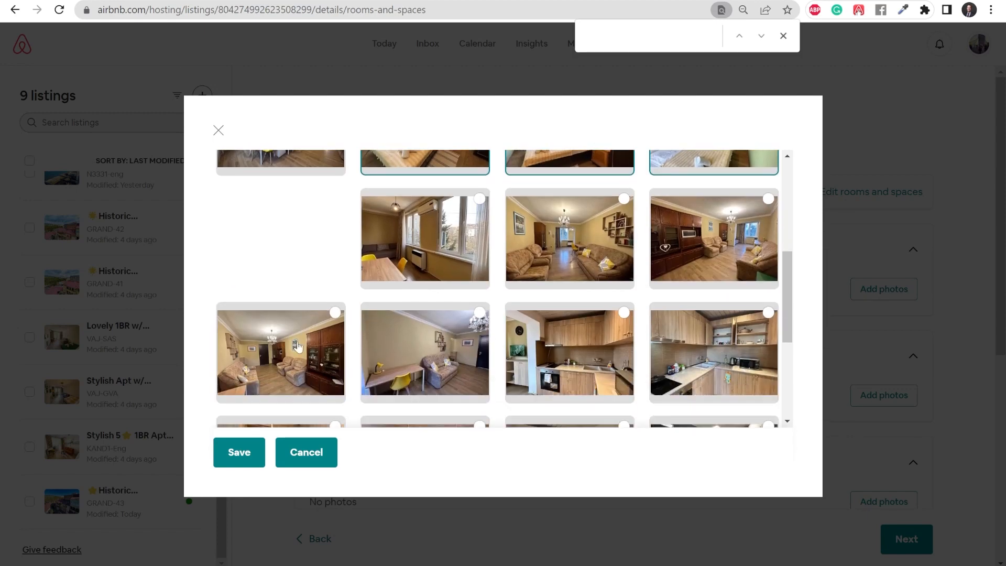
left_click(239, 453)
scroll(498, 307, "down", 3)
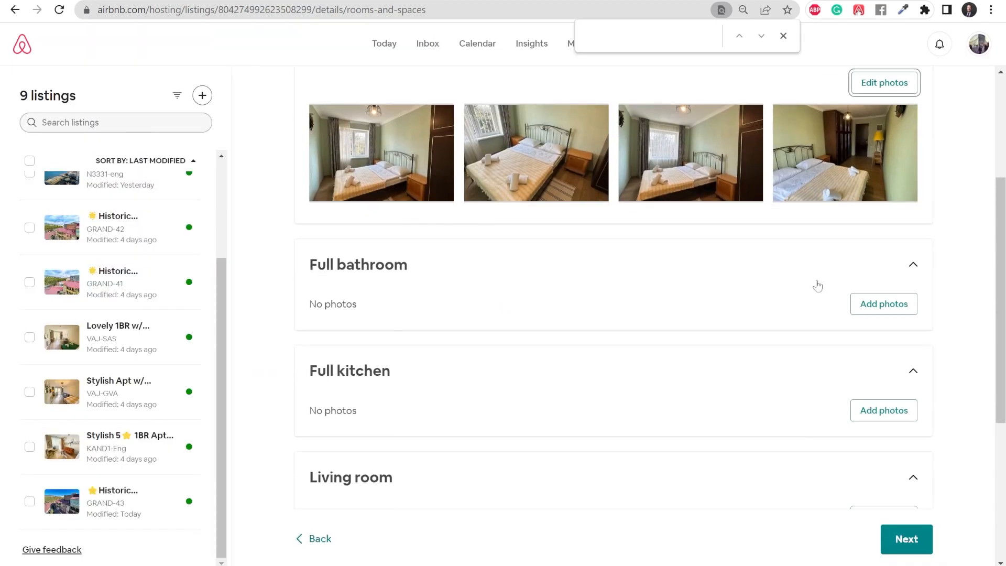
Step: Assign three bathroom photos to the Full bathroom and save
left_click(868, 304)
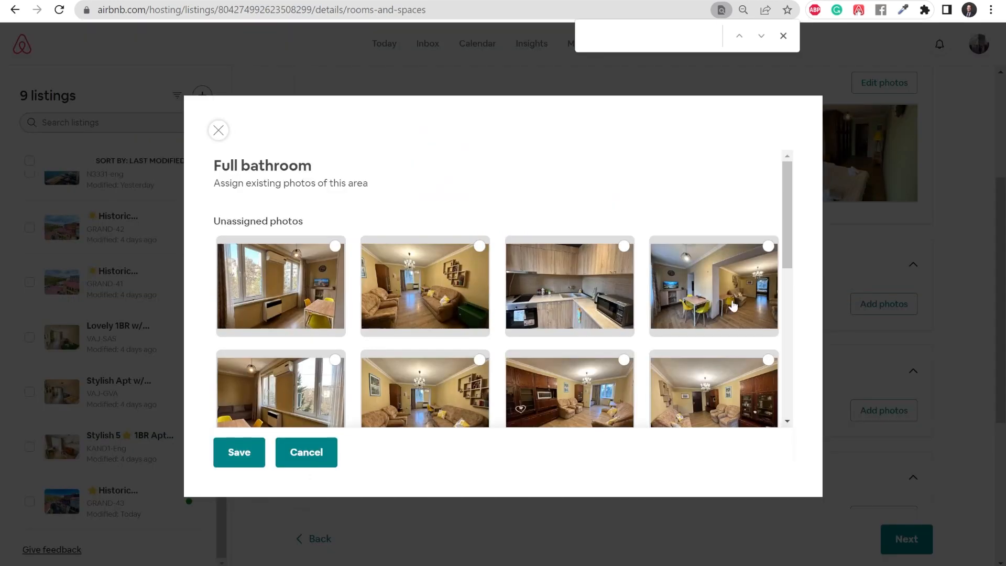
scroll(586, 285, "down", 5)
left_click(586, 285)
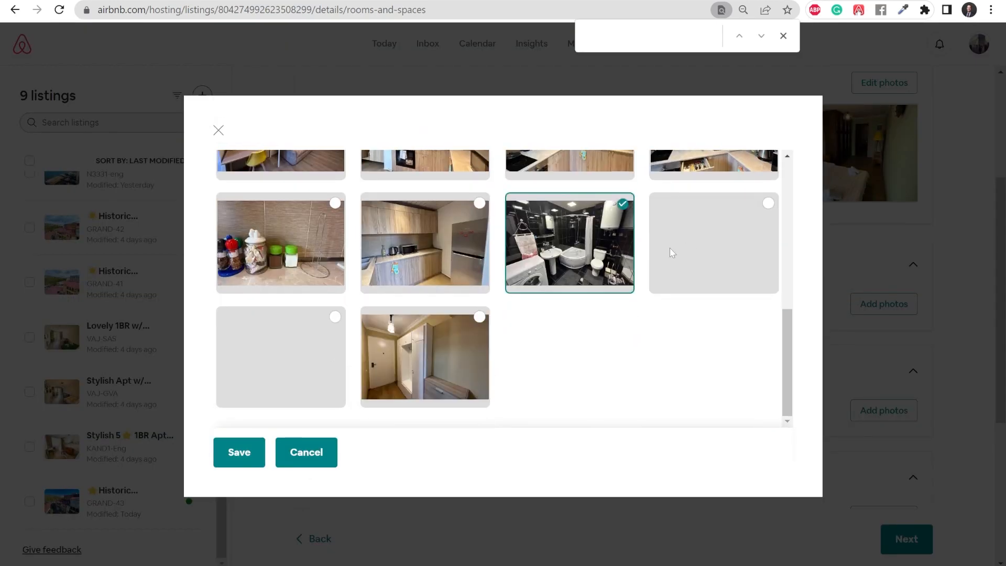
left_click(711, 251)
left_click(563, 353)
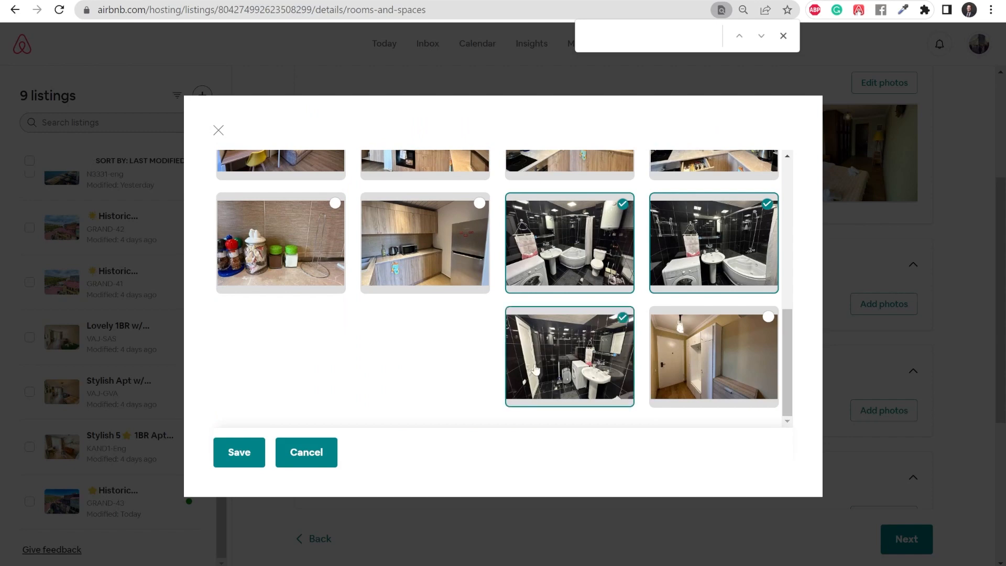
left_click(238, 452)
scroll(757, 329, "down", 4)
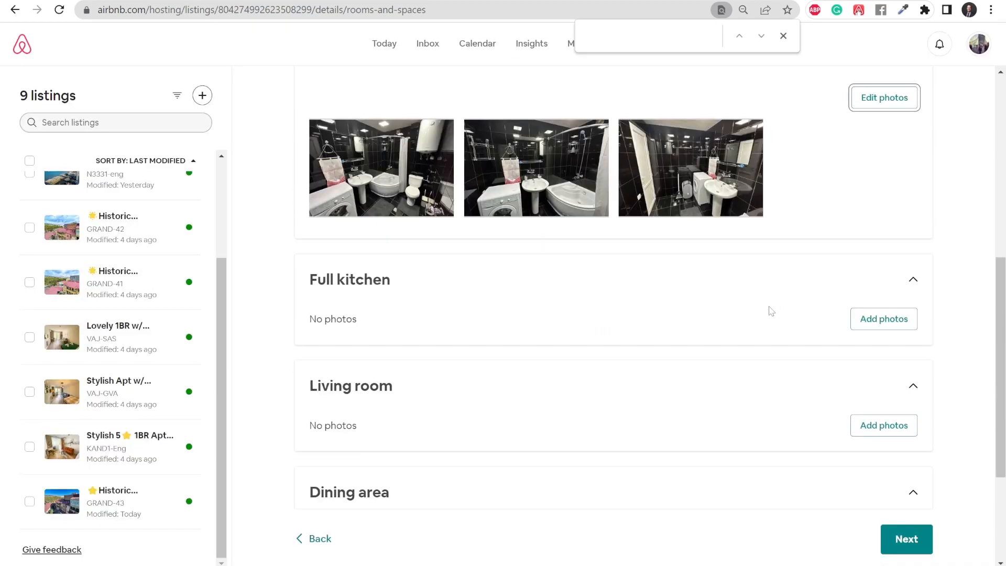
Step: Assign six kitchen photos (cabinets, jars, fridge, microwave and others) to the Full kitchen and save
left_click(882, 319)
scroll(577, 330, "down", 3)
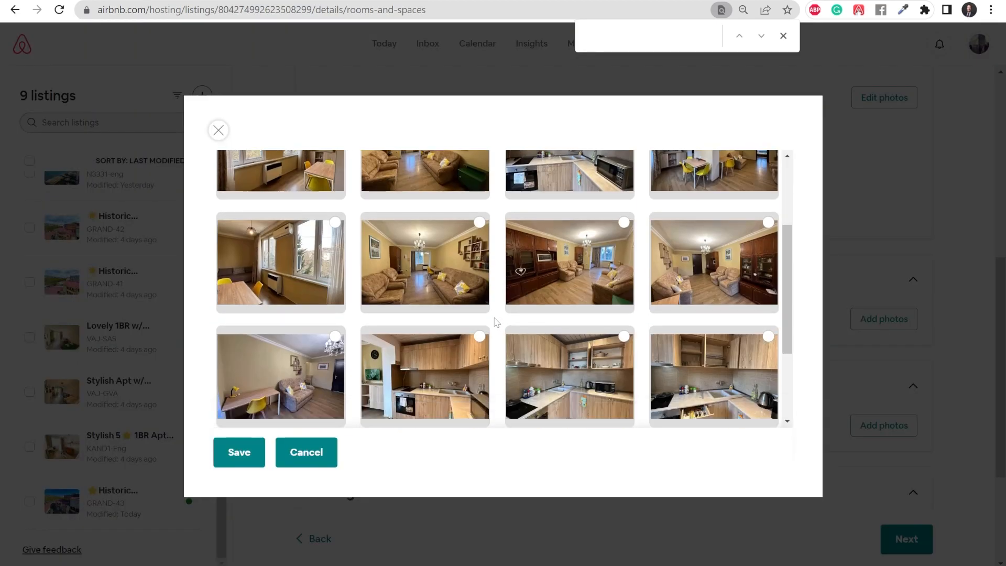
left_click(422, 367)
left_click(574, 369)
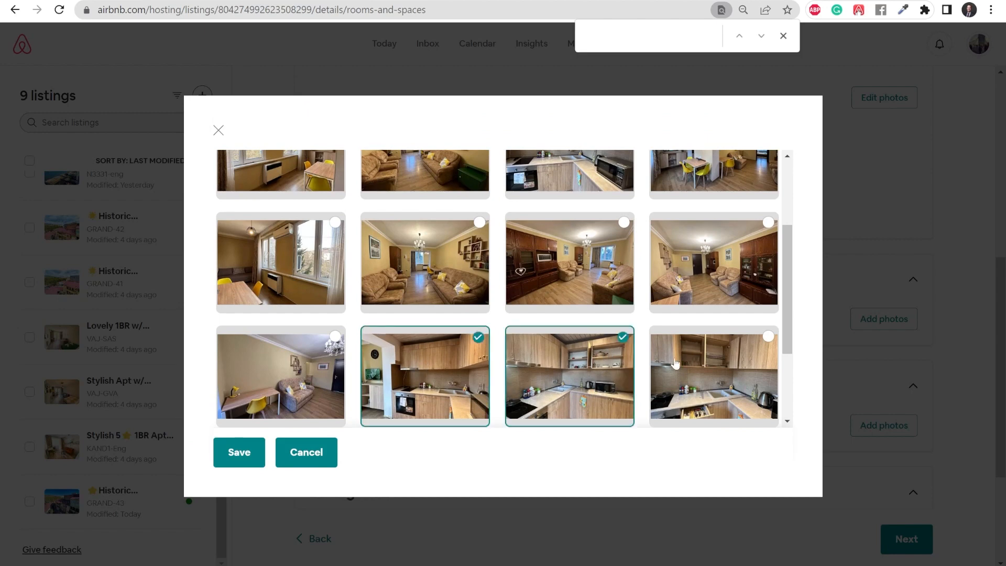
left_click(679, 362)
scroll(688, 357, "down", 2)
scroll(688, 356, "down", 1)
left_click(440, 357)
left_click(572, 351)
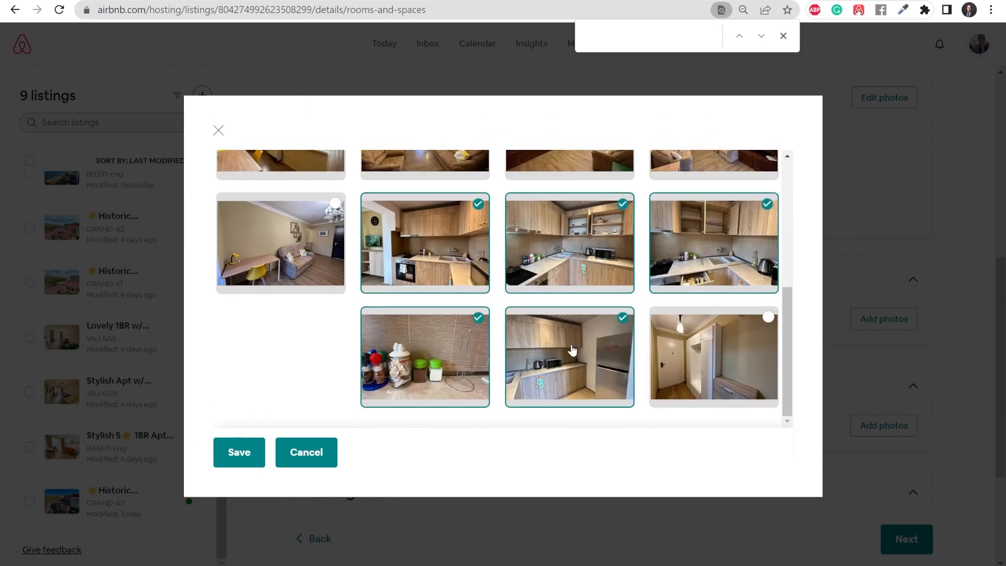
scroll(615, 373, "up", 5)
left_click(586, 294)
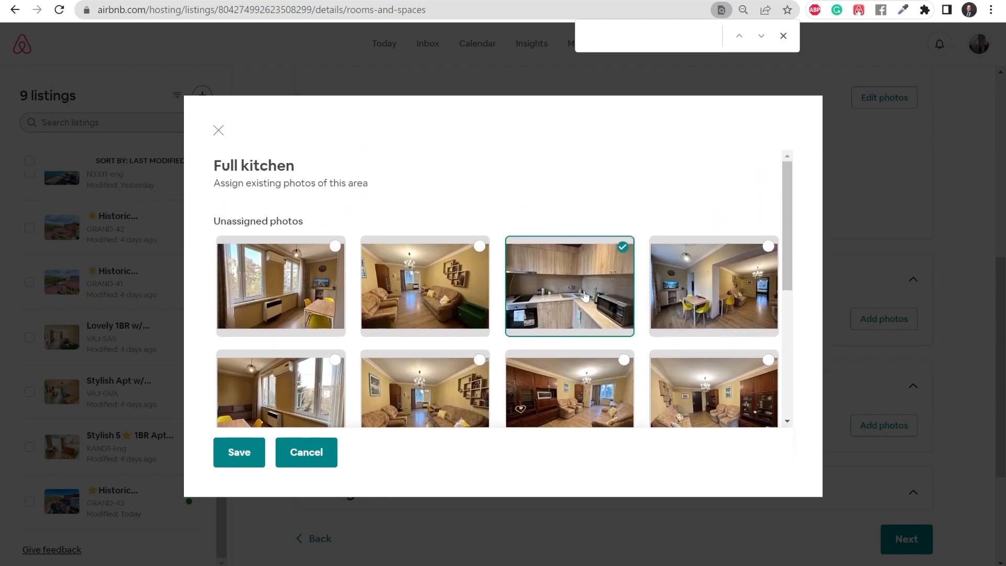
scroll(708, 365, "down", 3)
scroll(709, 365, "down", 3)
left_click(254, 454)
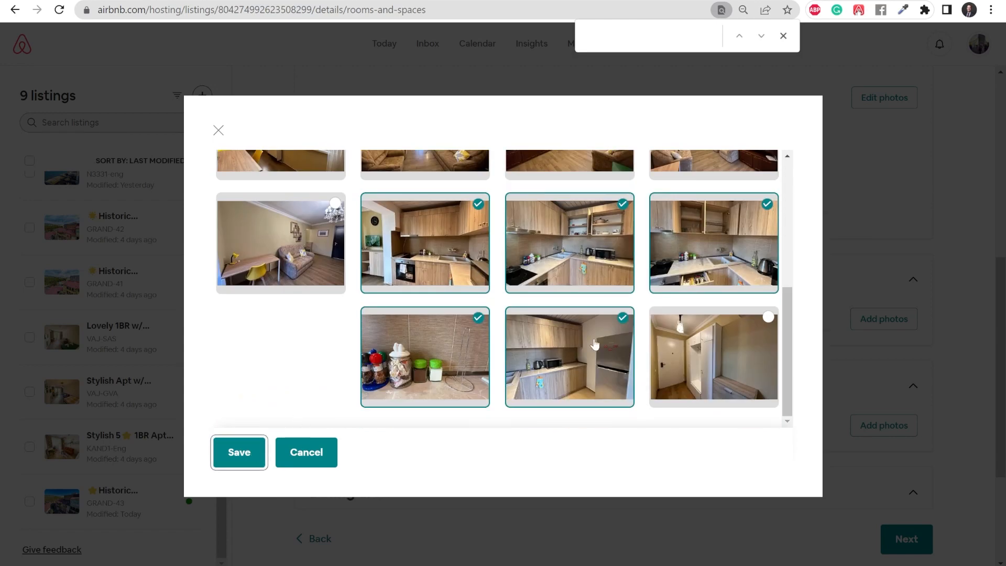
scroll(563, 335, "down", 7)
Step: Assign five sofa, wall-unit and desk photos to the Living room and save
left_click(874, 240)
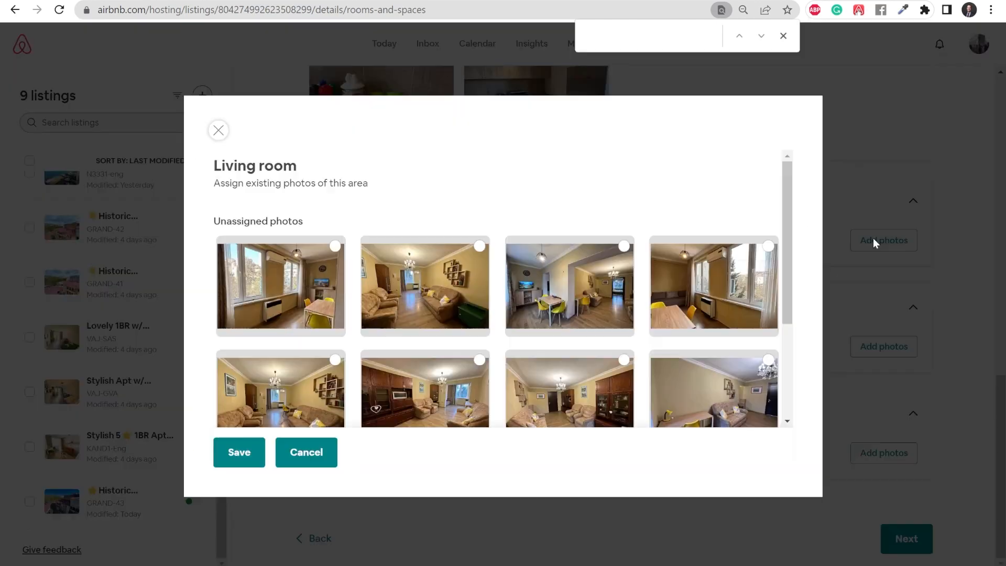
scroll(524, 310, "down", 2)
left_click(438, 226)
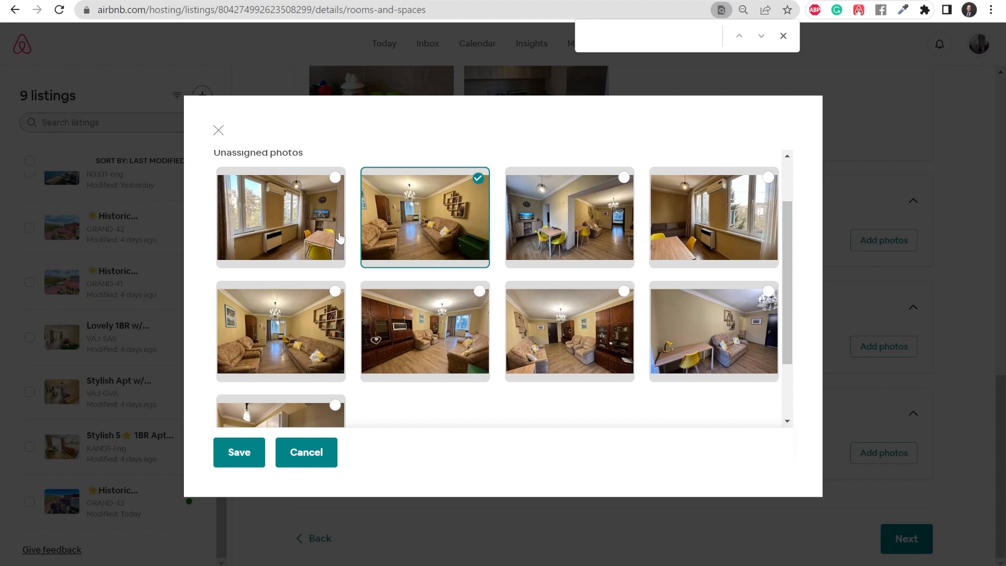
left_click(293, 352)
left_click(431, 326)
left_click(557, 316)
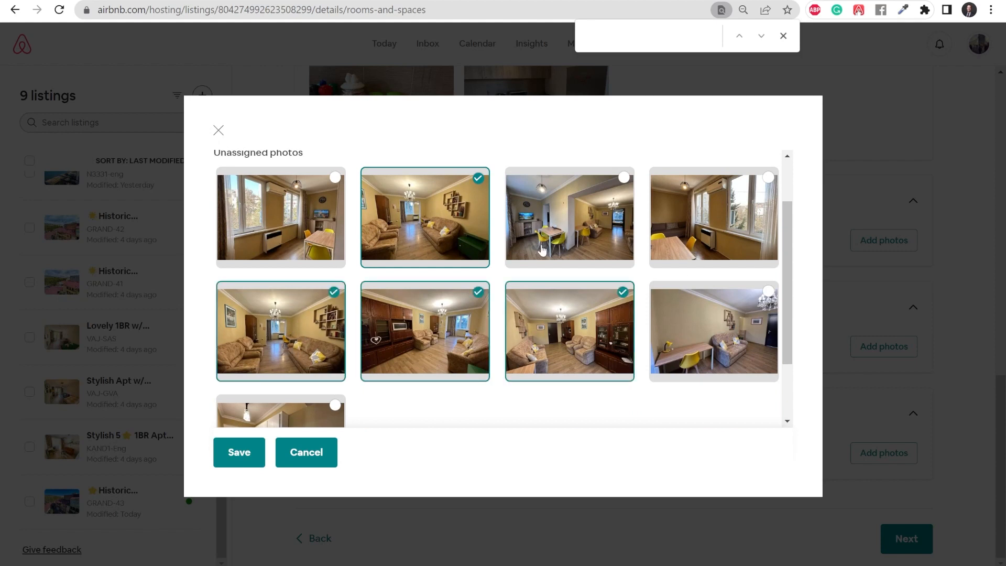
left_click(728, 333)
scroll(335, 351, "down", 3)
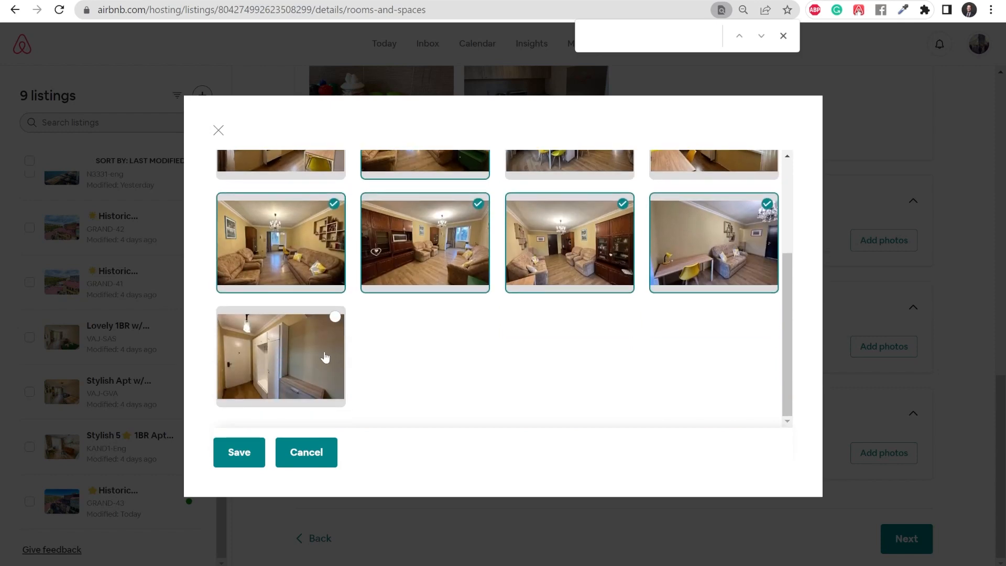
scroll(345, 358, "up", 3)
scroll(467, 365, "down", 3)
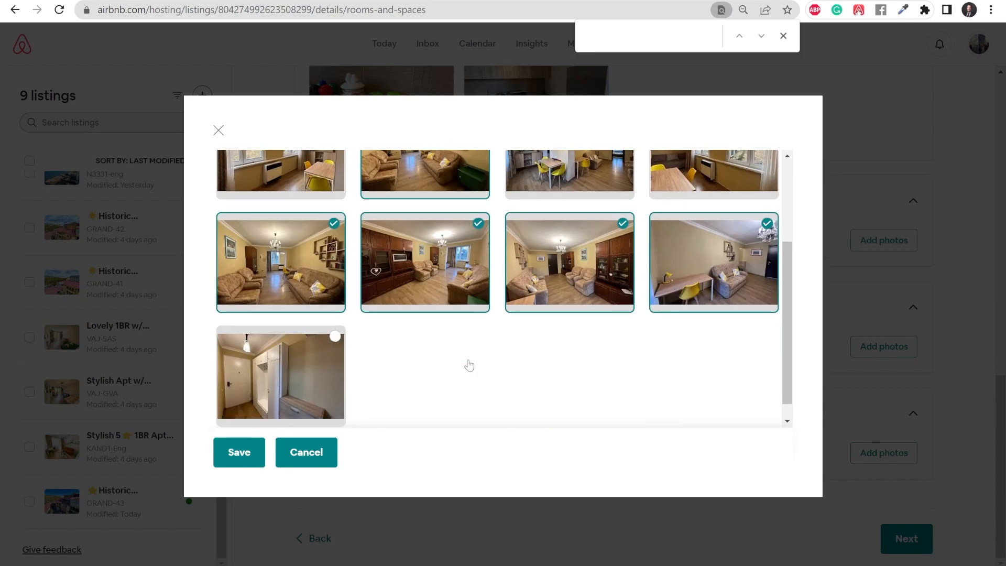
scroll(468, 365, "up", 3)
scroll(469, 365, "down", 3)
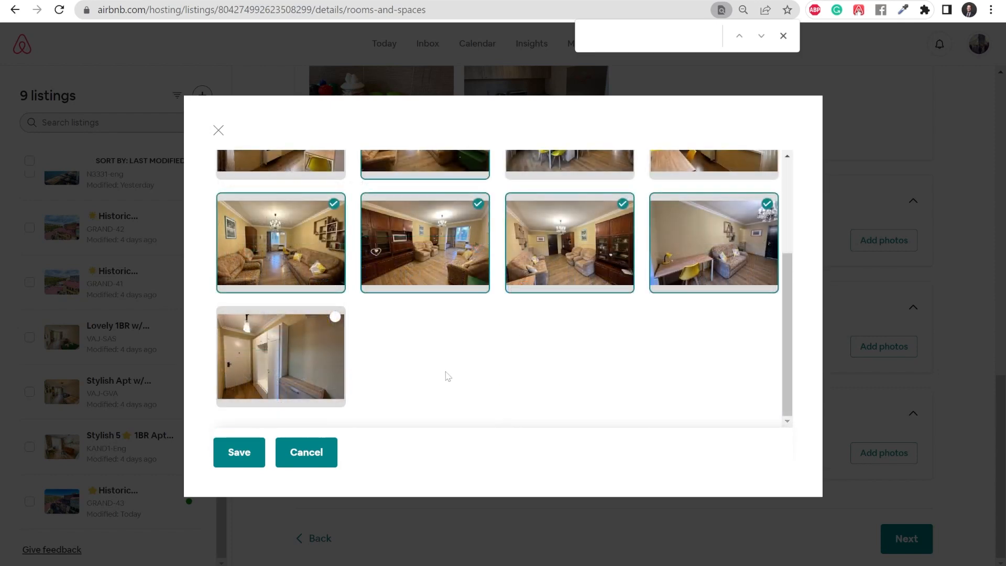
left_click(254, 445)
scroll(531, 382, "down", 4)
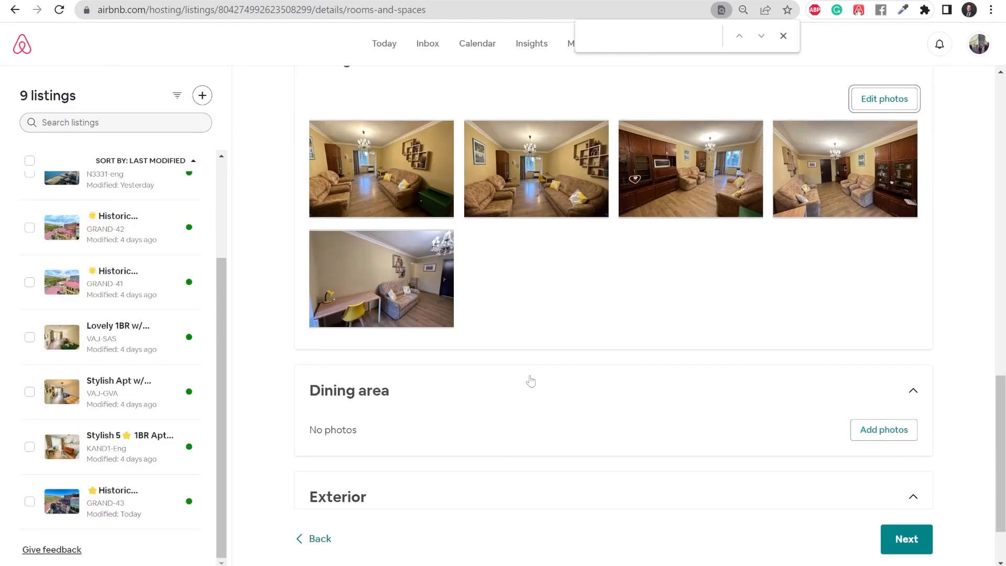
Step: Assign the three dining-table photos, including the window-side one, to the Dining area and save
left_click(854, 347)
left_click(297, 341)
left_click(437, 312)
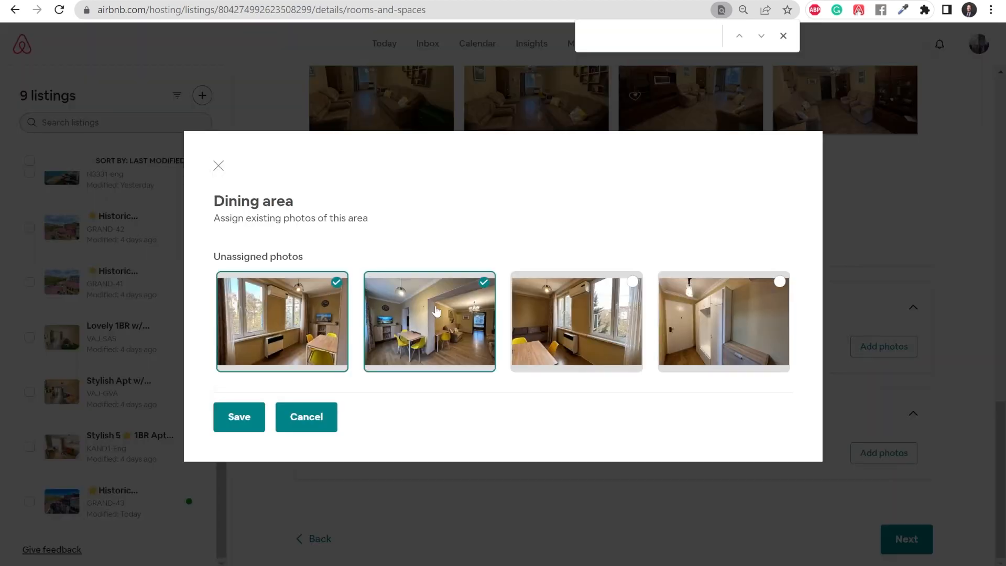
left_click(529, 323)
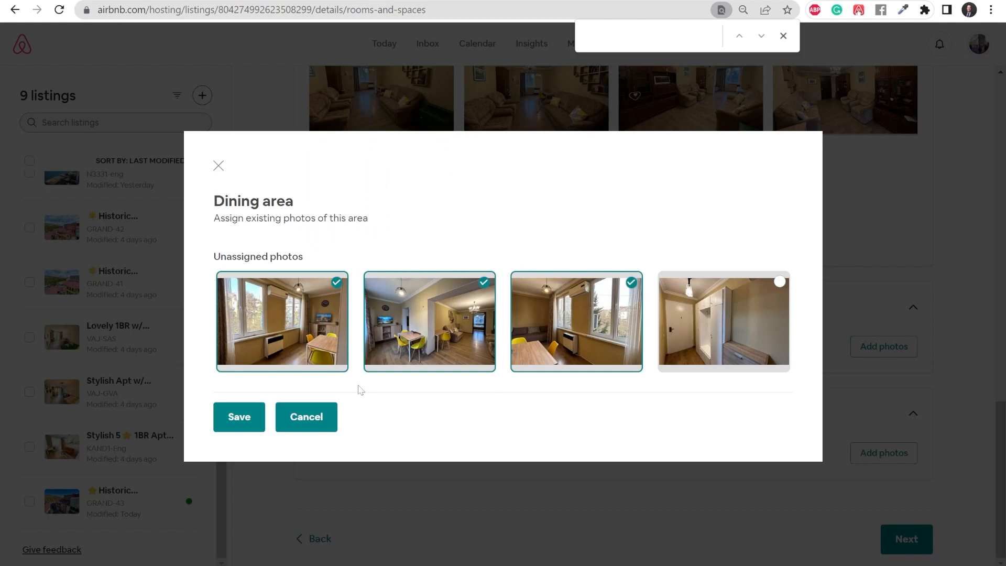
left_click(237, 416)
scroll(500, 383, "down", 2)
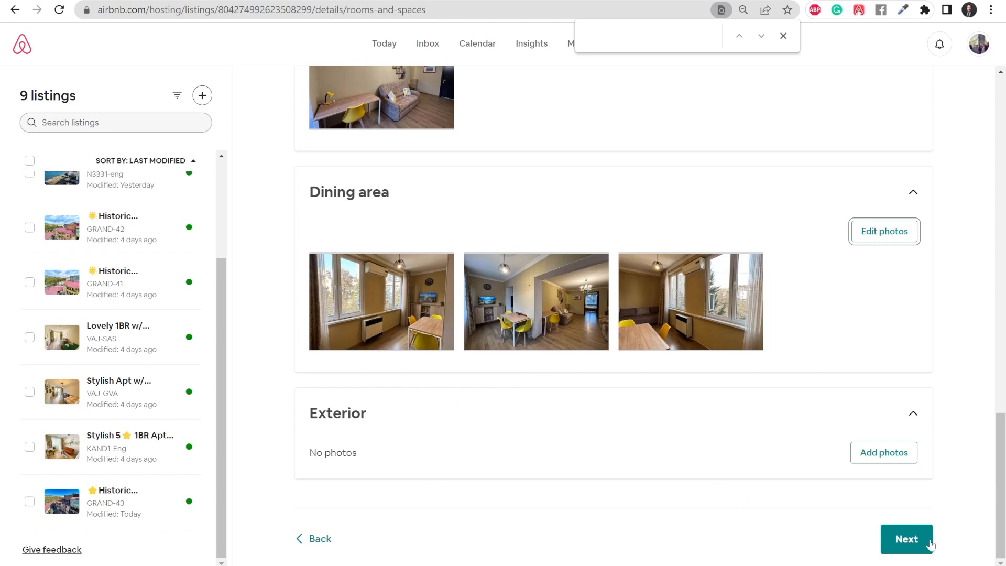
Step: Move past photo assignment, review the room cards and click Done to return to Listing details
left_click(930, 543)
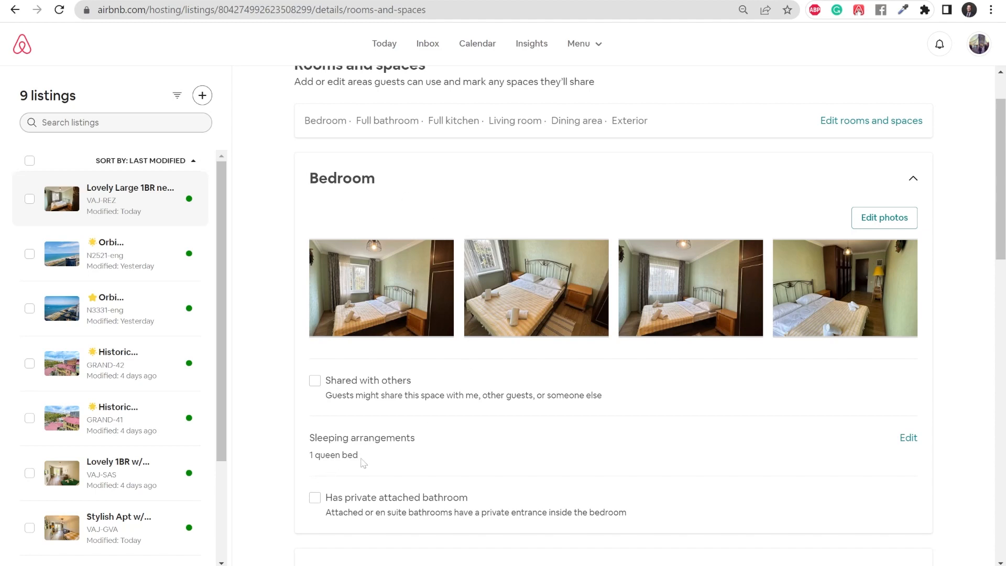
scroll(363, 462, "down", 8)
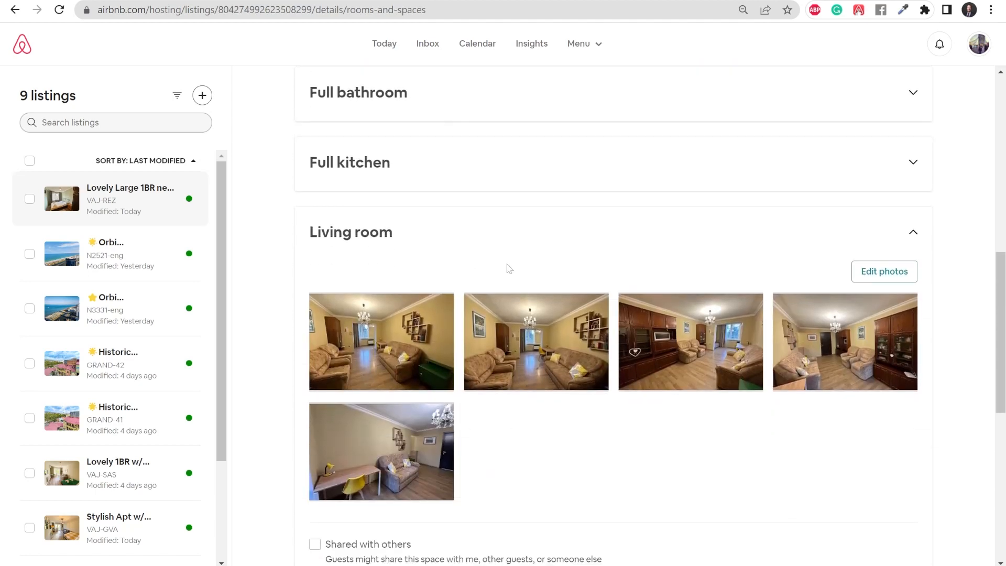
scroll(438, 425, "down", 1)
scroll(362, 525, "down", 1)
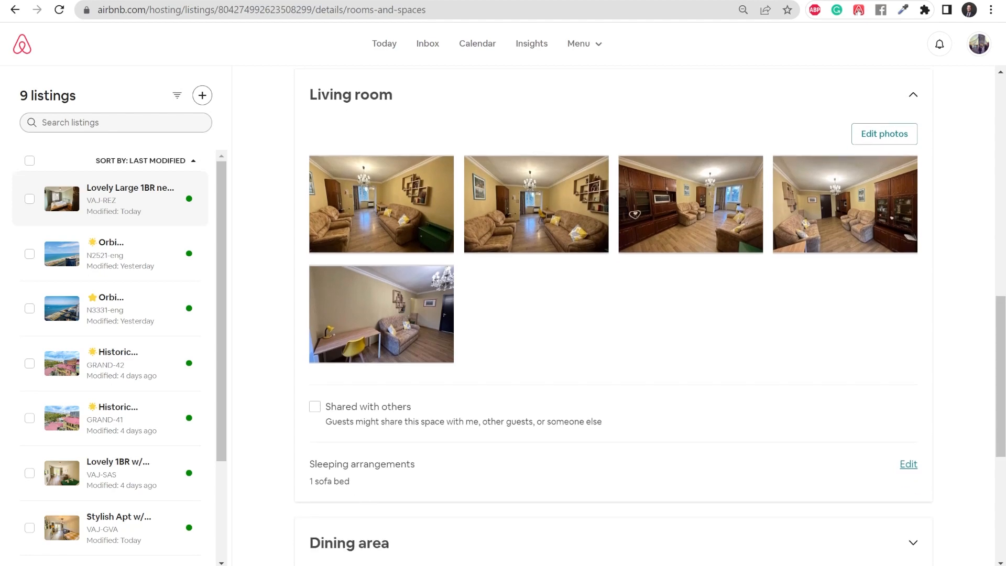
scroll(661, 409, "down", 4)
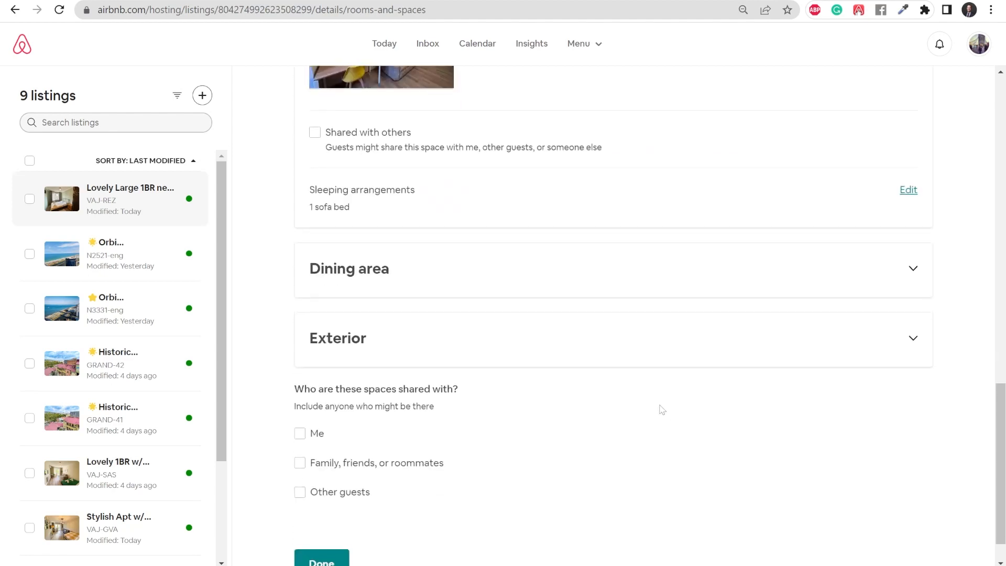
left_click(333, 524)
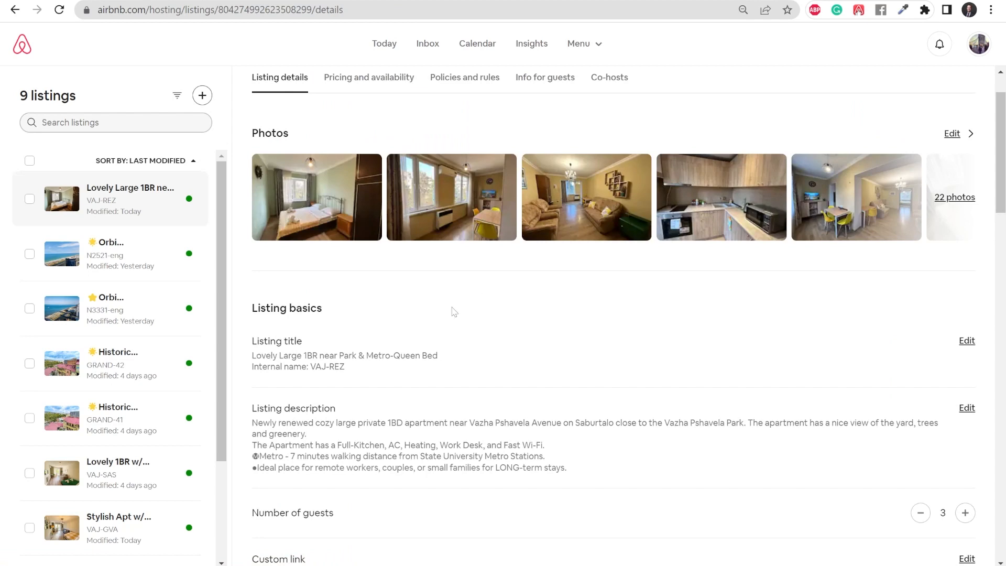
scroll(454, 311, "down", 3)
key("ctrl+Tab")
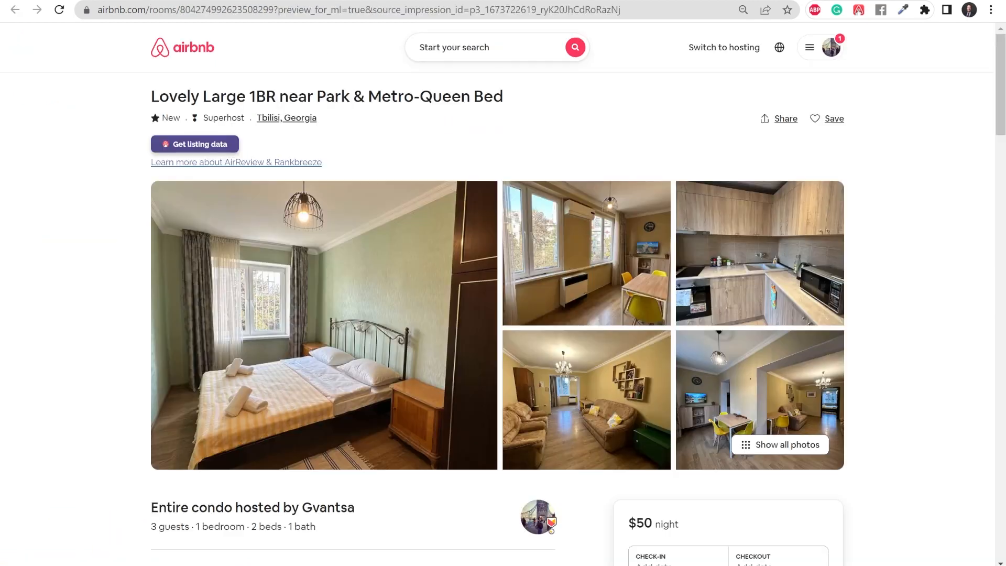
key("F5")
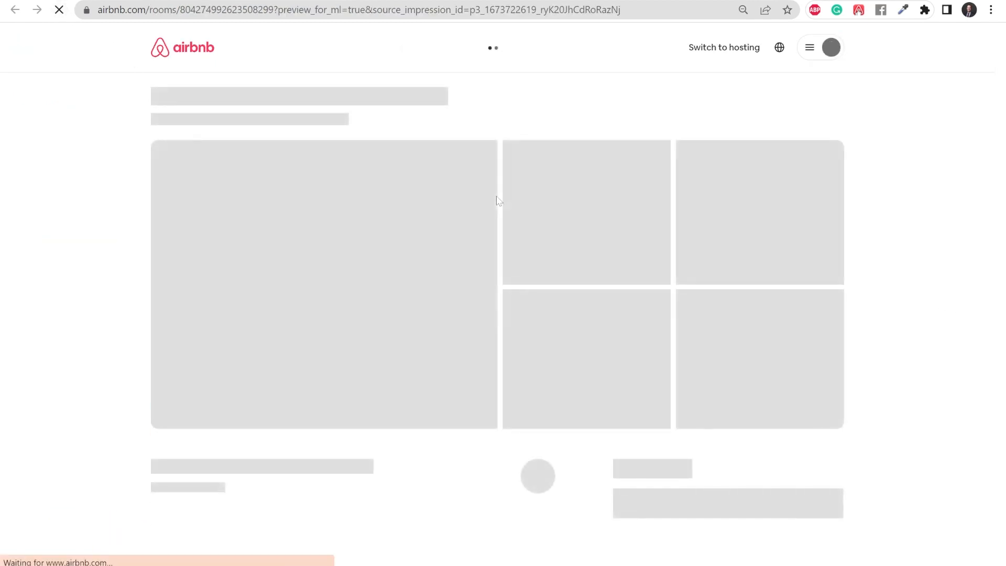
scroll(496, 198, "down", 10)
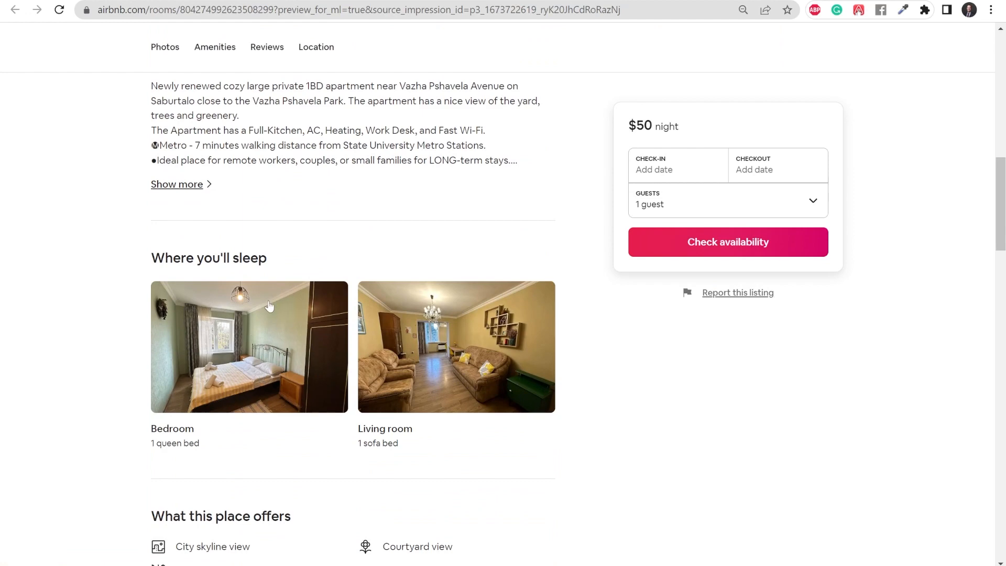
left_click(226, 352)
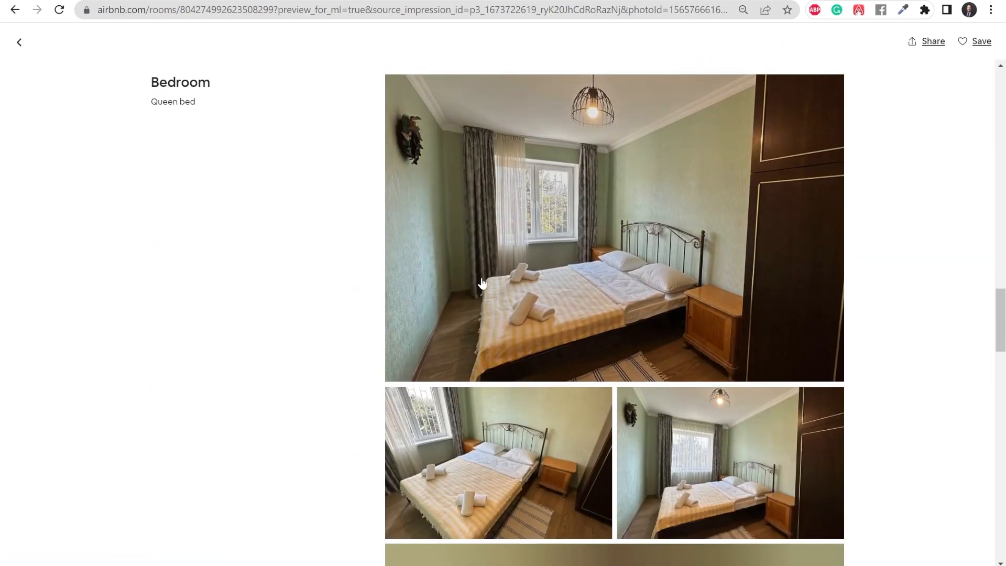
scroll(473, 252, "down", 3)
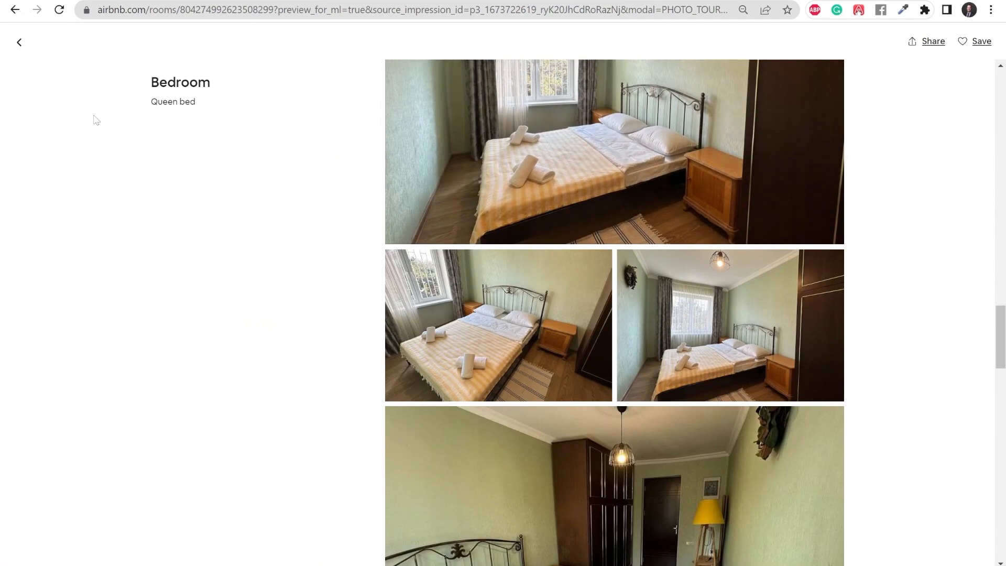
left_click(19, 42)
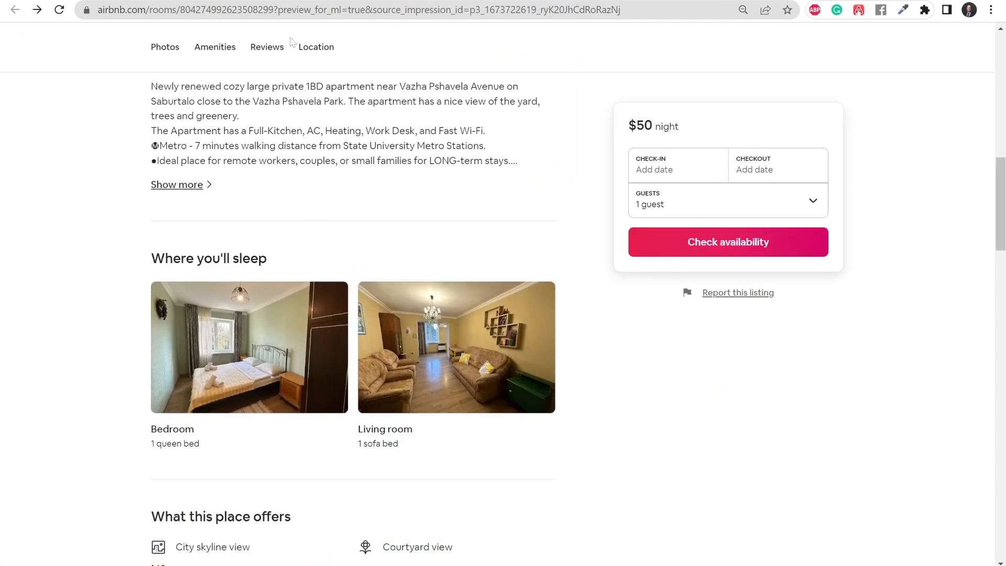
scroll(327, 305, "down", 3)
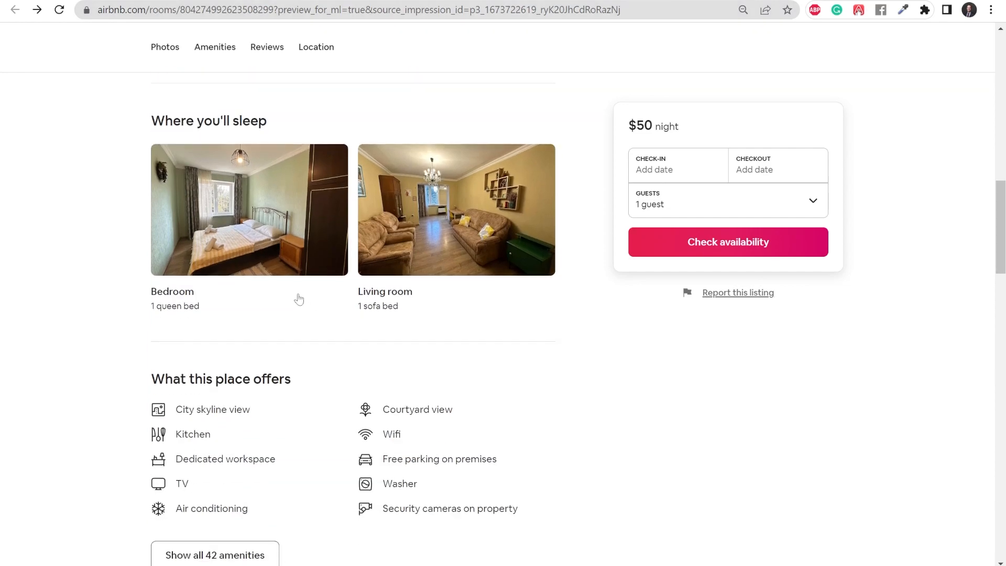
key("alt+Left")
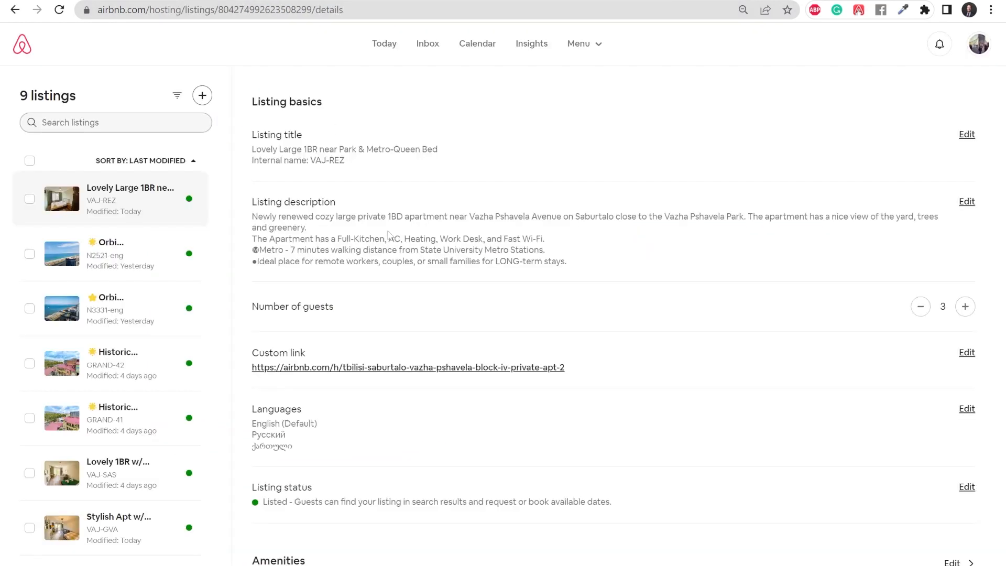
Step: Reopen the rooms and spaces editor, review the Bedroom photos and collapse the Bedroom section
scroll(435, 247, "down", 10)
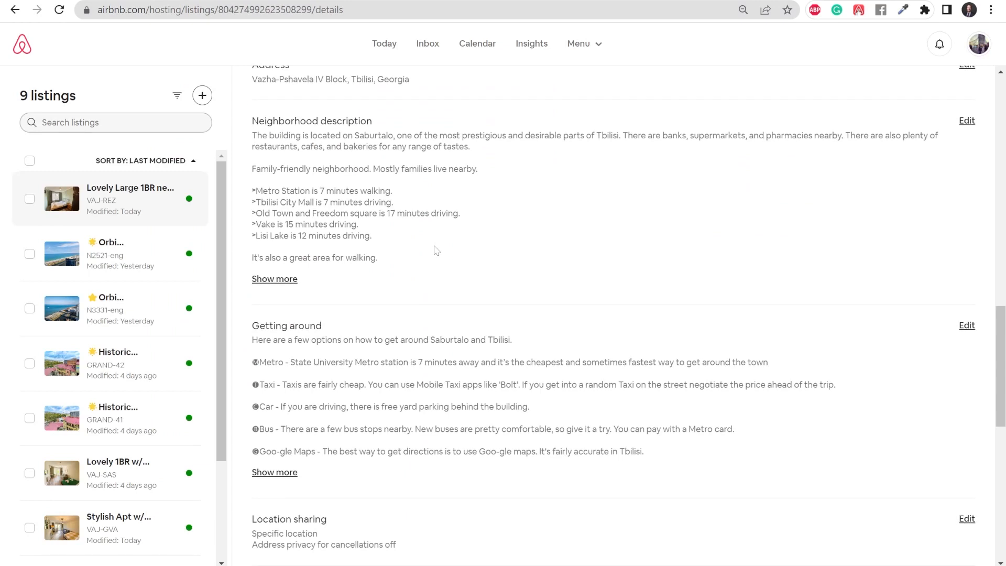
scroll(435, 254, "down", 4)
scroll(436, 256, "down", 5)
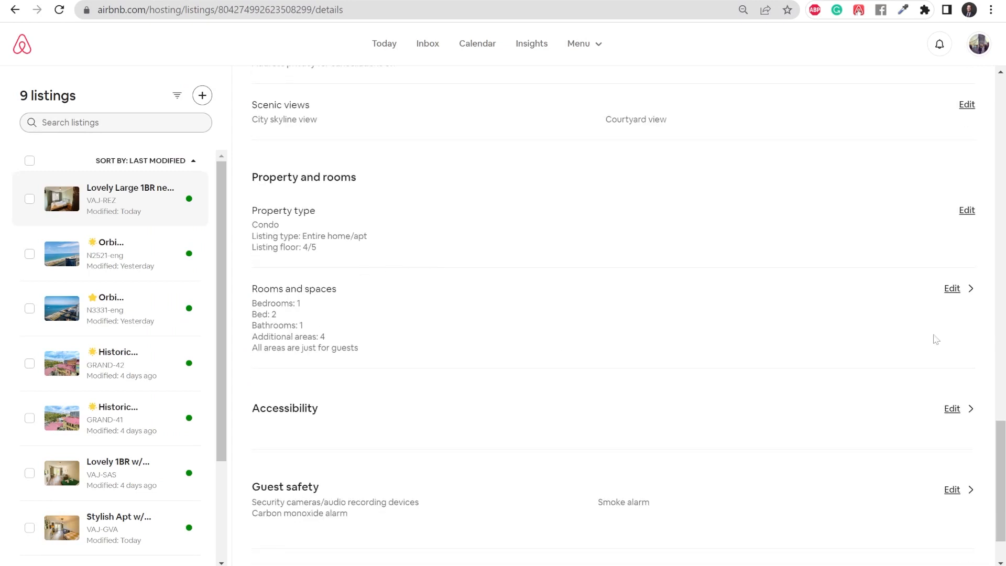
left_click(959, 290)
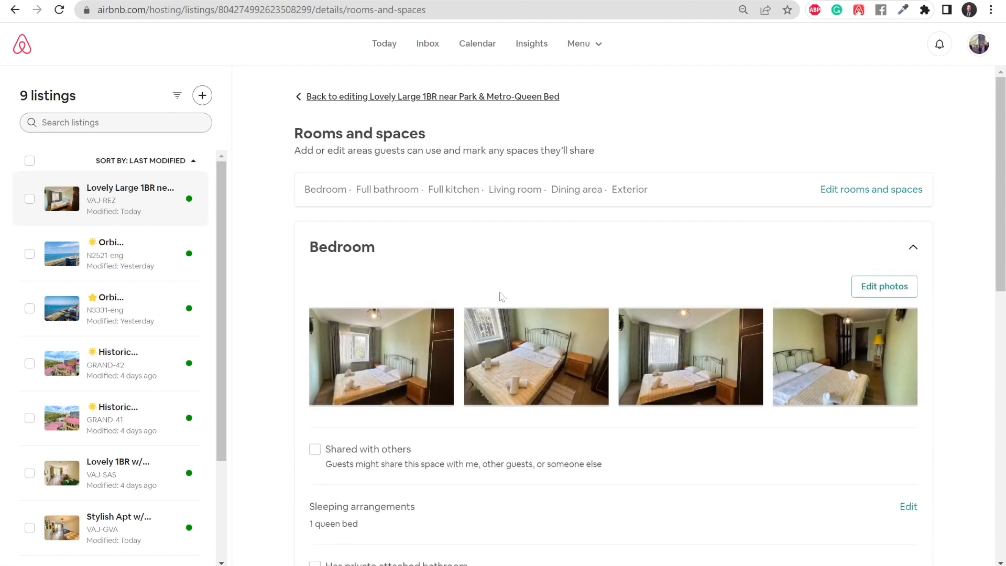
scroll(472, 357, "down", 3)
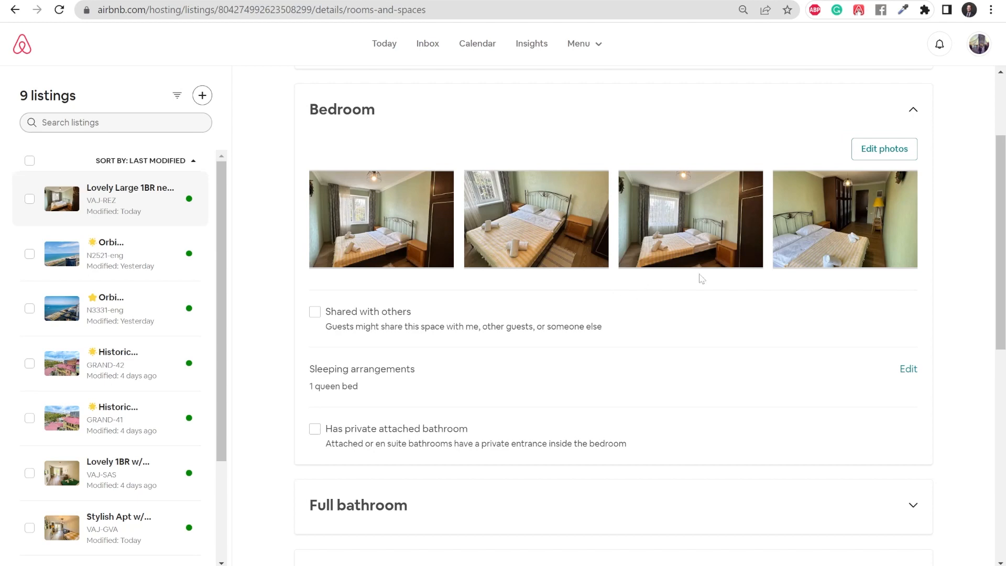
scroll(702, 279, "up", 3)
left_click(913, 249)
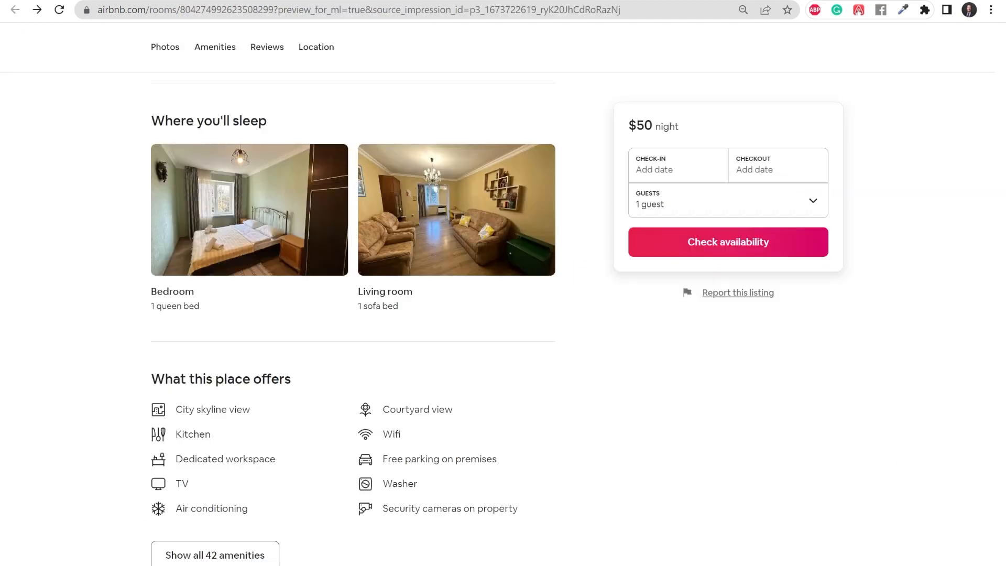
Step: Leave the guest preview for the hosting editor and open the listing's Policies and rules
scroll(221, 320, "up", 3)
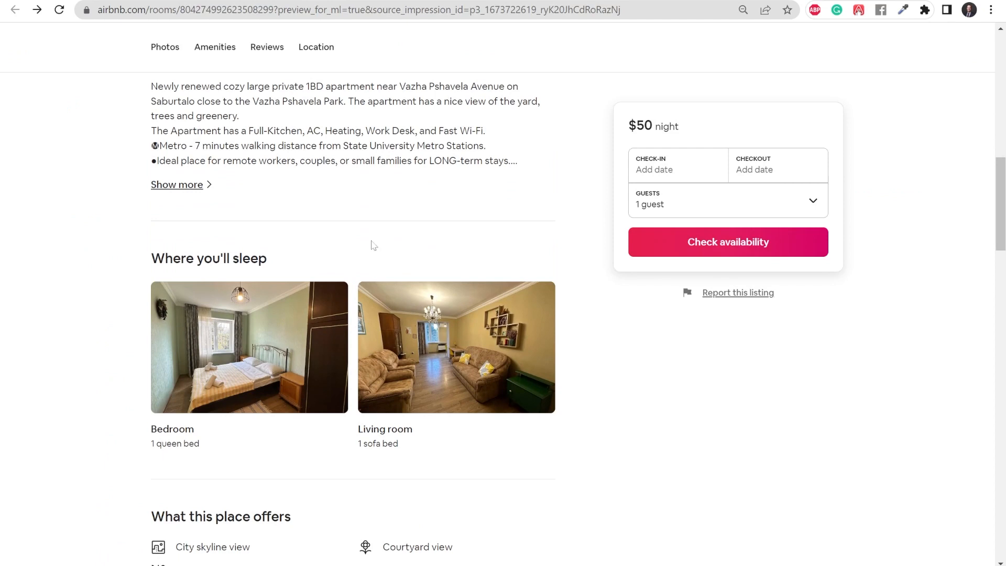
scroll(338, 308, "up", 1)
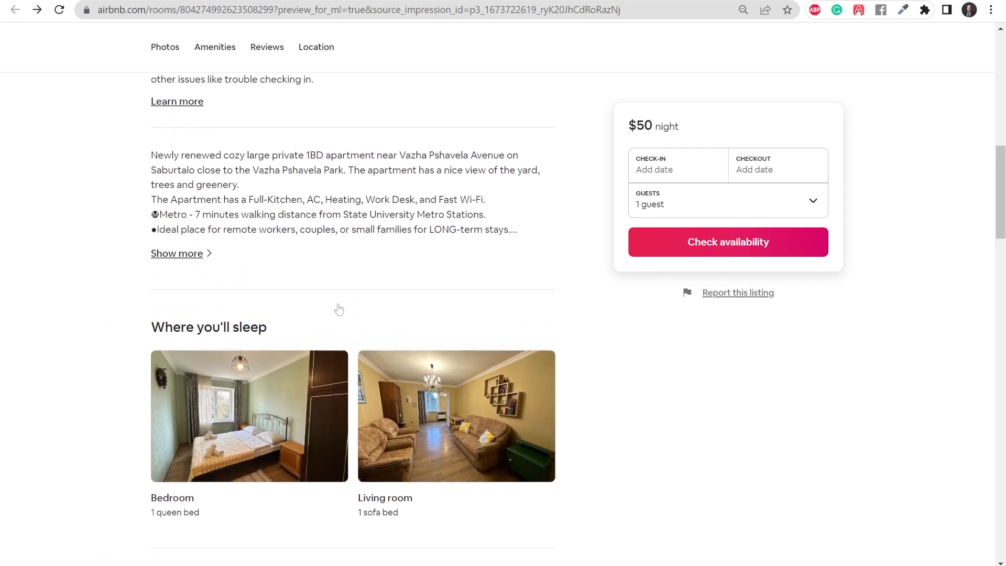
scroll(333, 235, "up", 2)
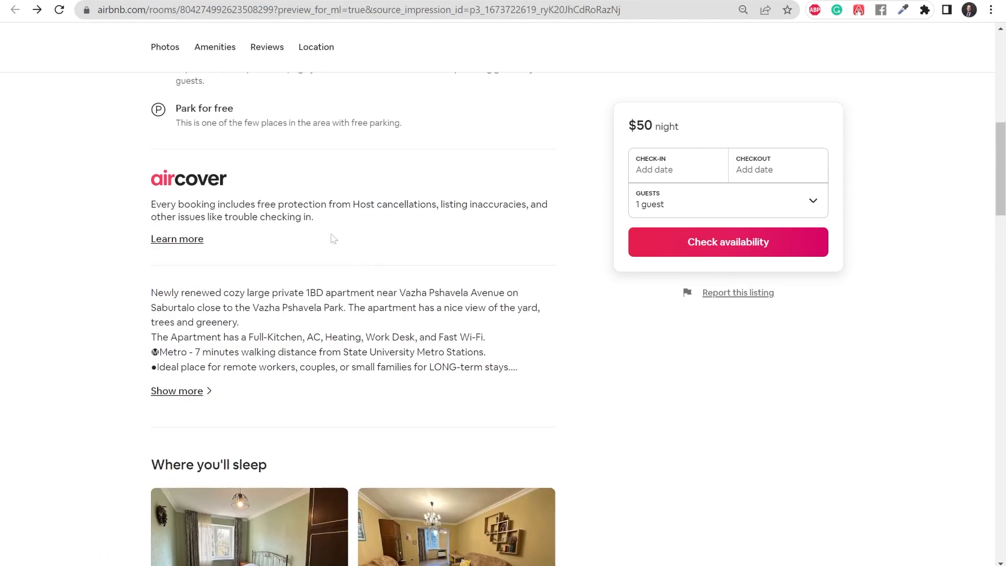
scroll(363, 258, "down", 2)
key("ctrl+shift+Tab")
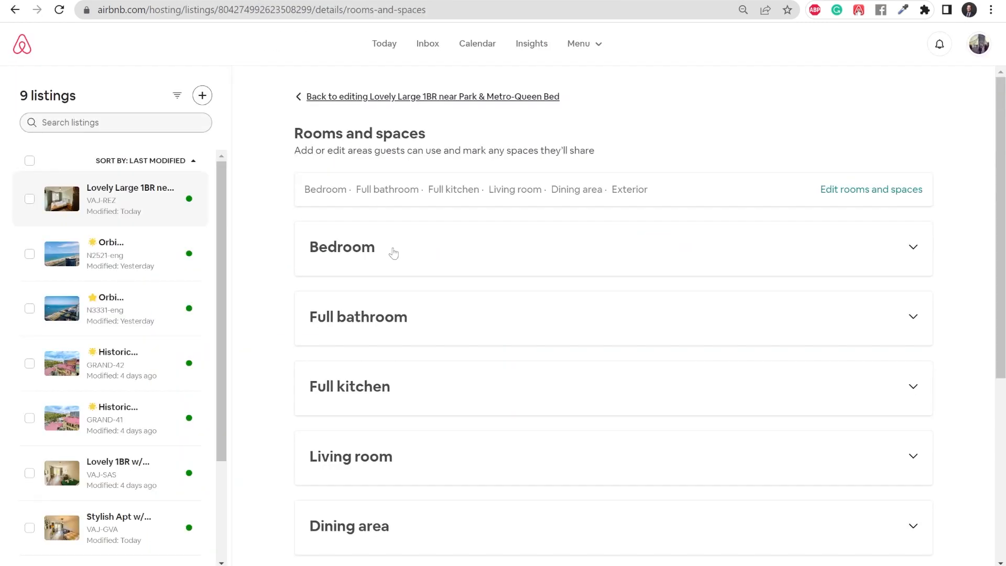
left_click(425, 97)
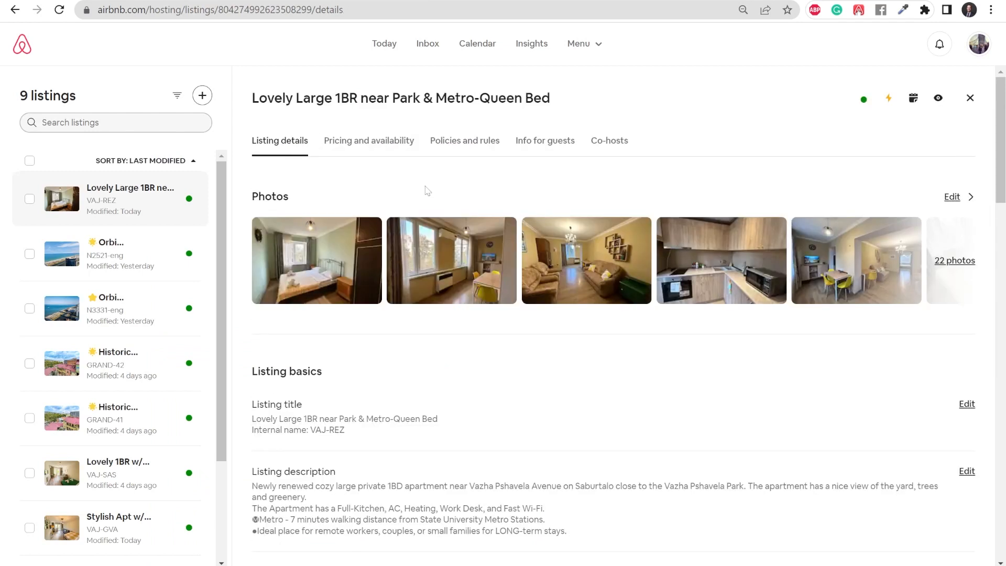
left_click(464, 143)
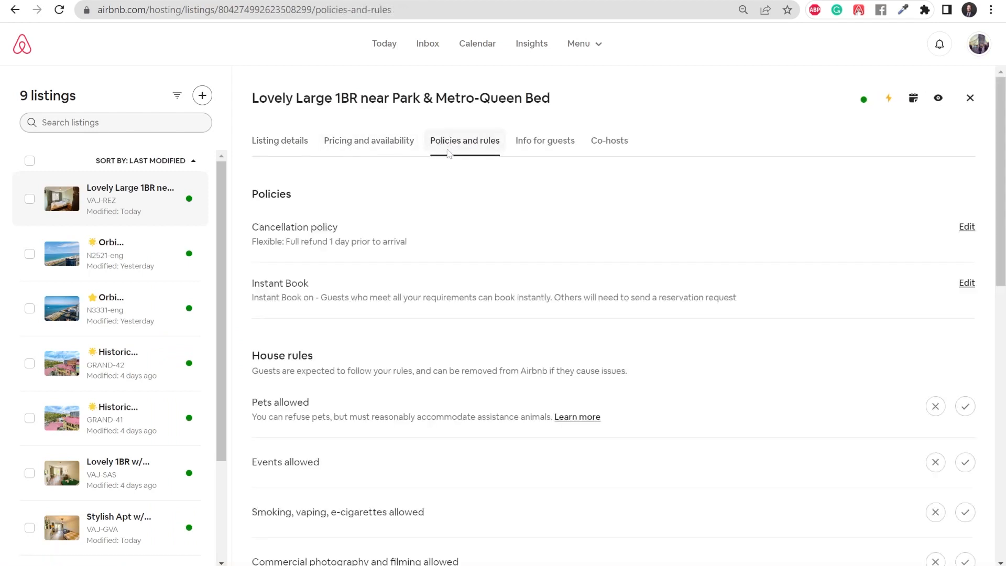